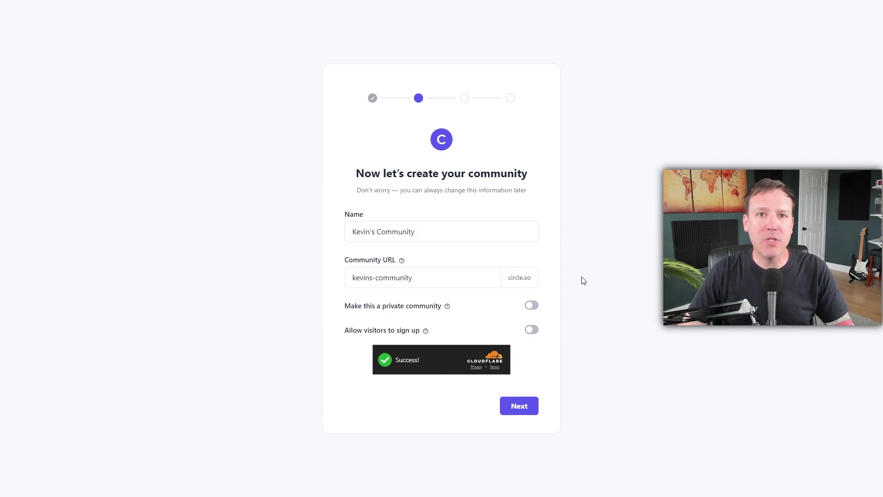
Set the community URL to circle.demodigital.com, make it a private community, and continue setup.
left_click(461, 277)
key("ctrl+a")
type("circle.demodigital.com")
left_click(309, 283)
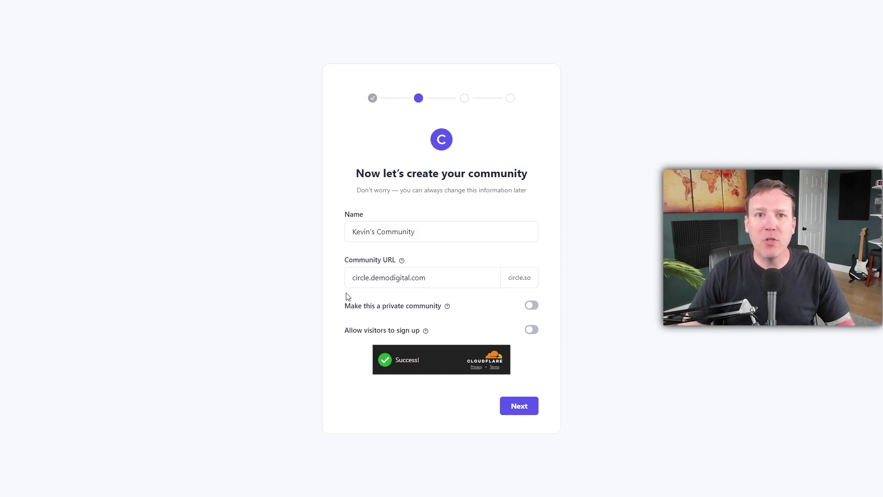
left_click(532, 305)
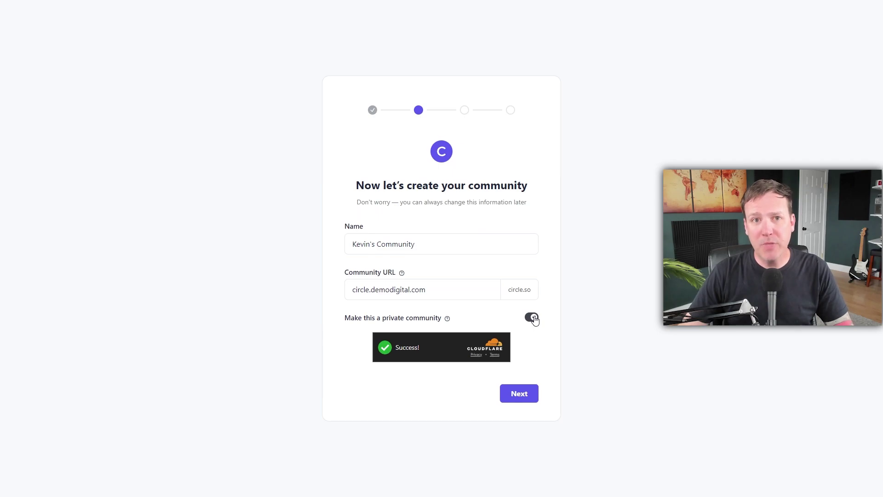
left_click(527, 398)
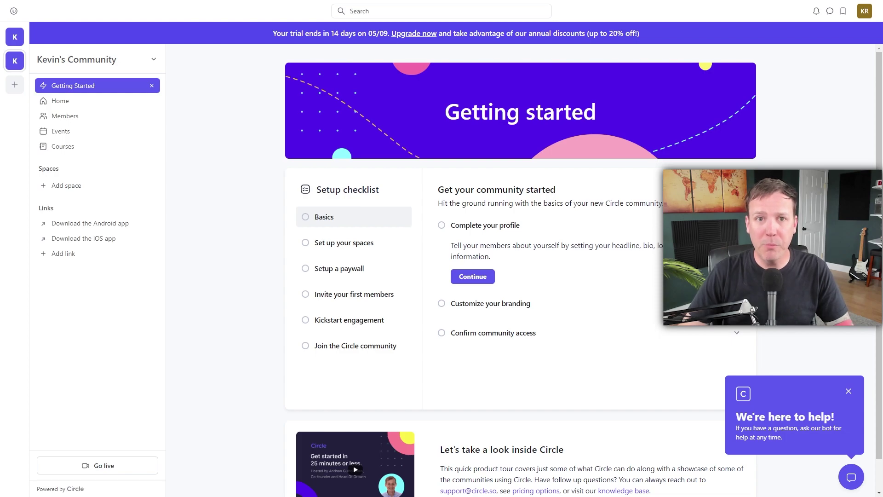
Open and close the help chat, then choose Edit profile from the avatar menu.
left_click(852, 477)
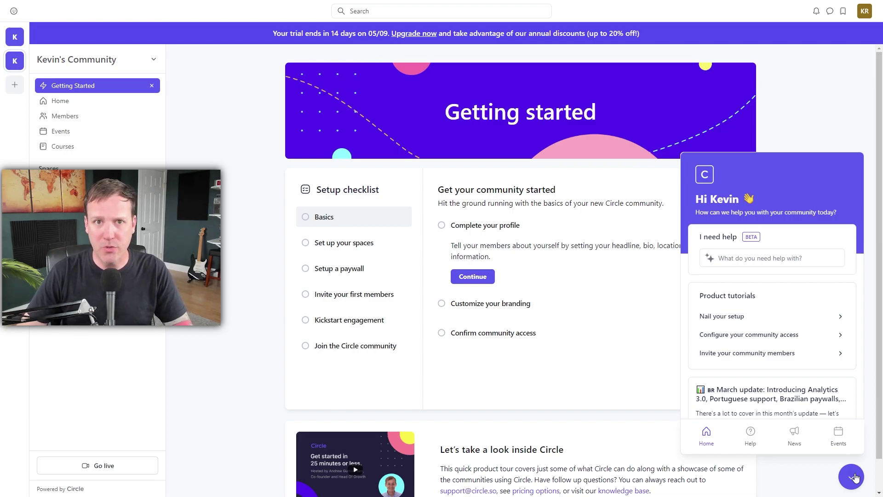
left_click(852, 477)
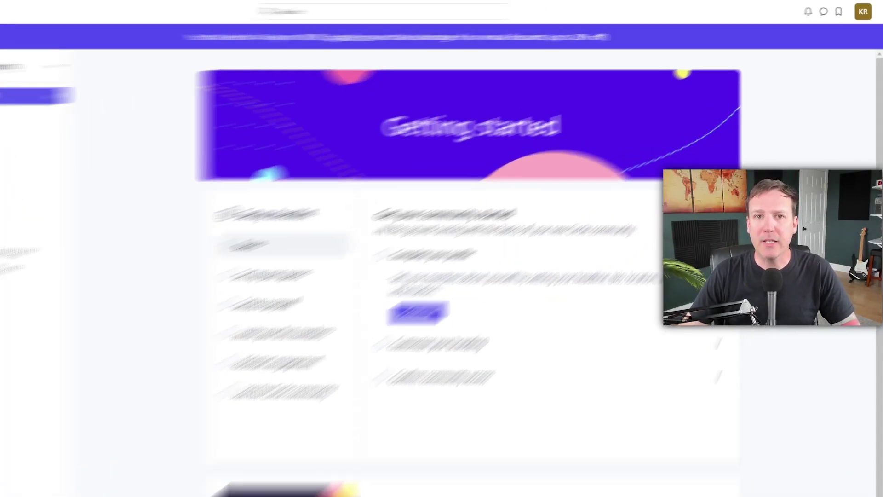
left_click(858, 18)
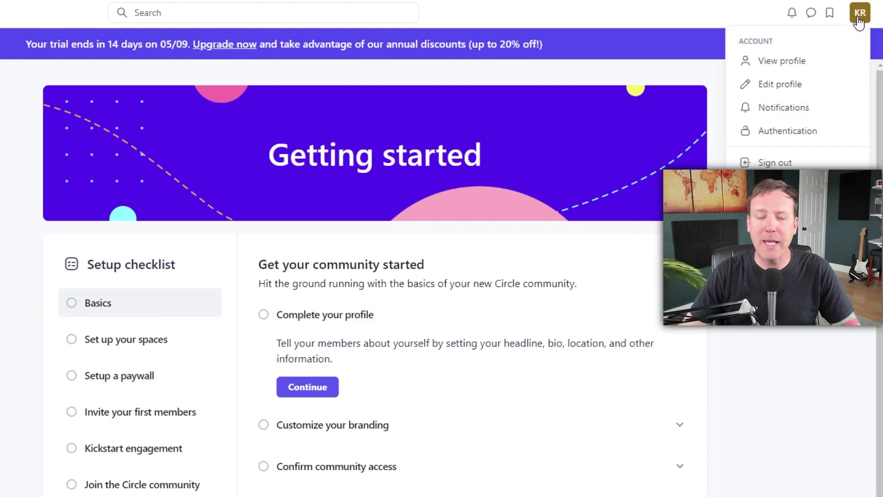
left_click(811, 86)
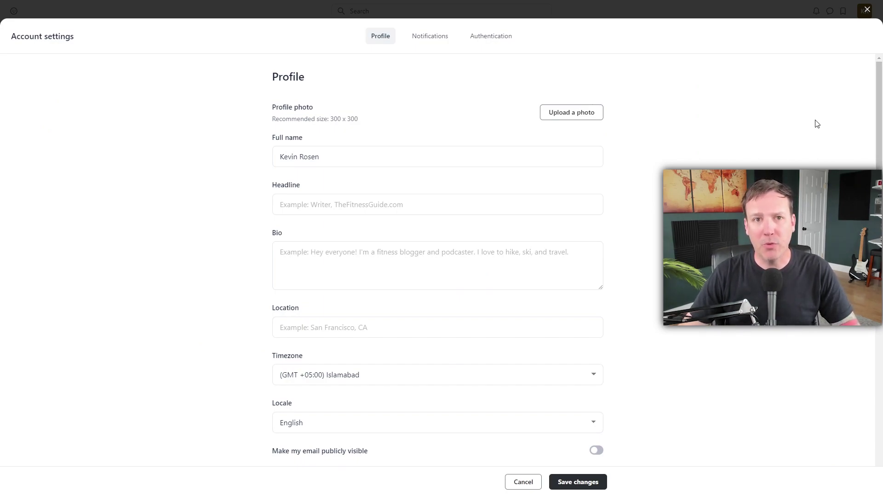
Upload a profile photo, save the profile, close Account settings, and go to Members.
left_click(589, 118)
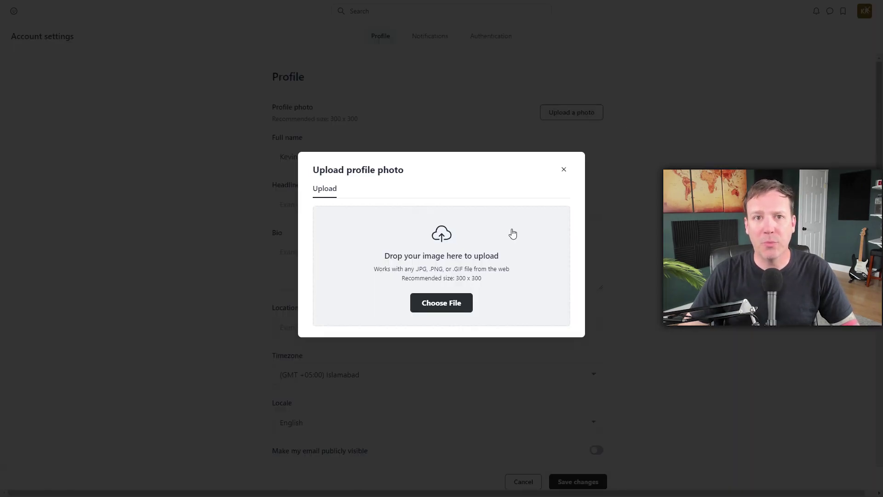
left_click(442, 303)
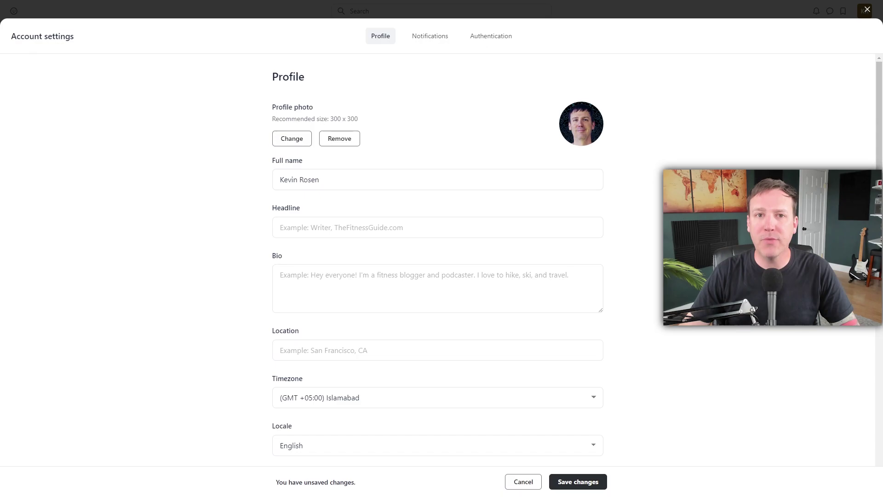
scroll(438, 258, "down", 7)
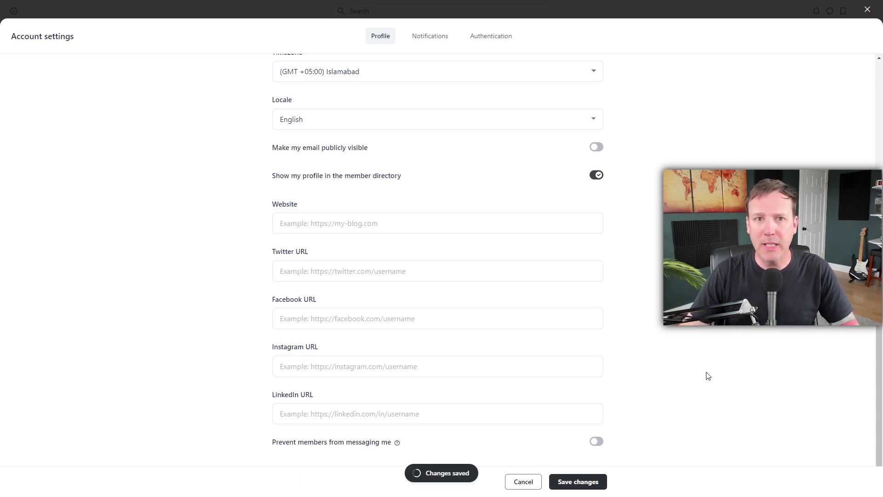
left_click(864, 9)
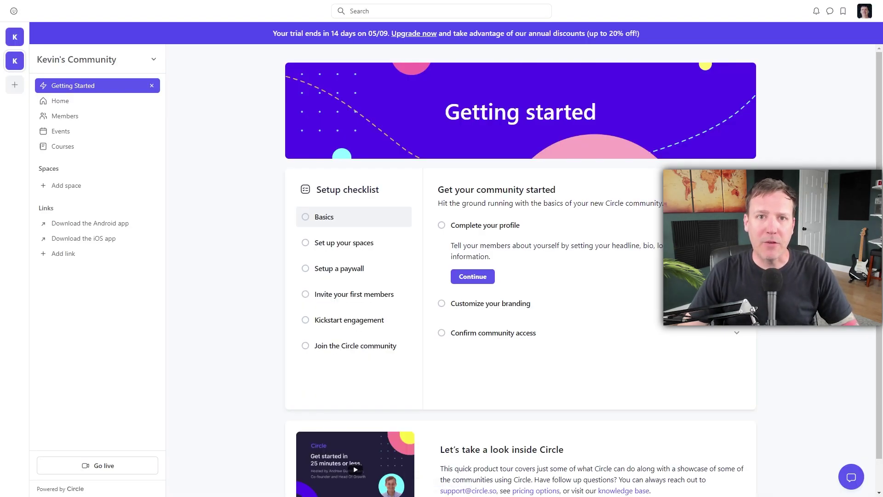
left_click(67, 119)
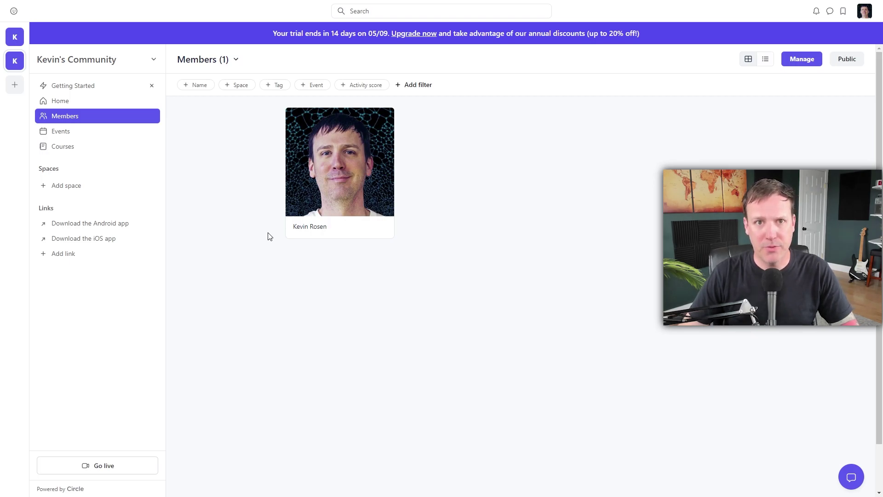
left_click(816, 11)
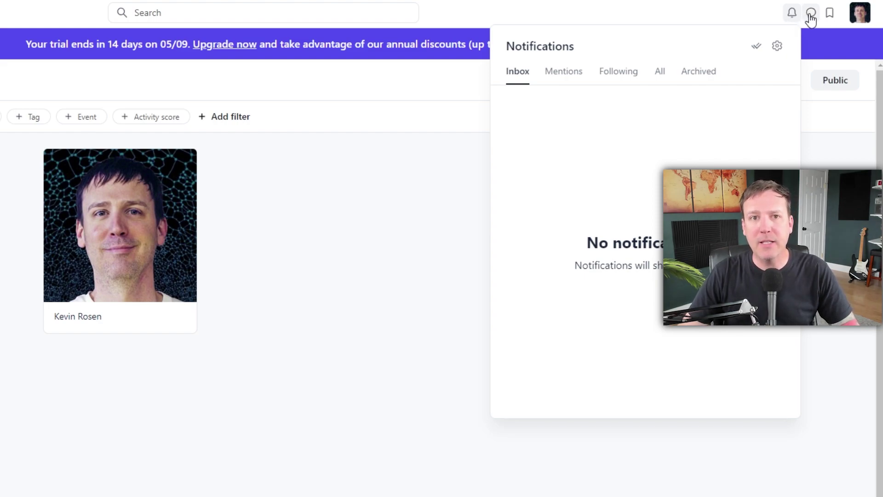
left_click(811, 18)
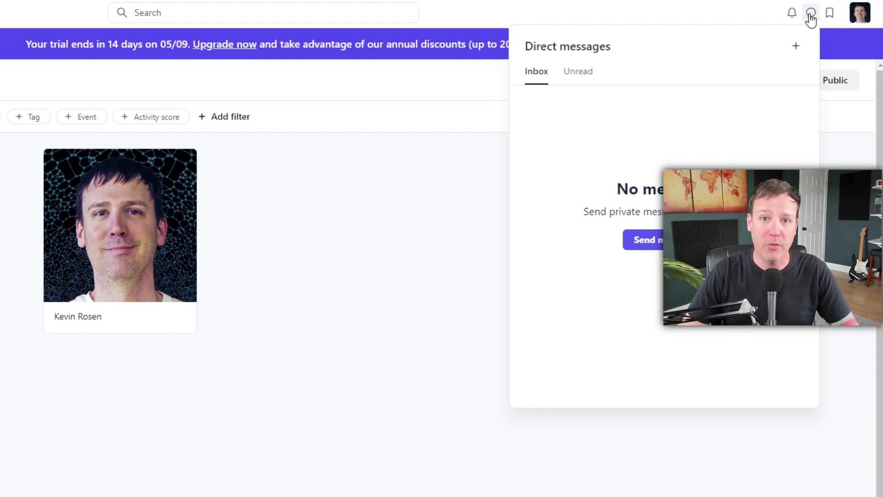
left_click(830, 16)
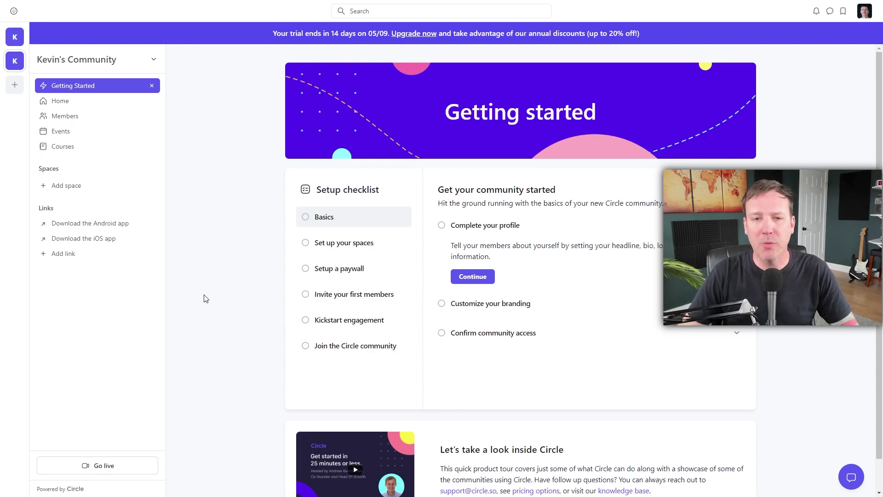
In Customize theme, preview Dark mode, then set the appearance back to Light.
left_click(154, 59)
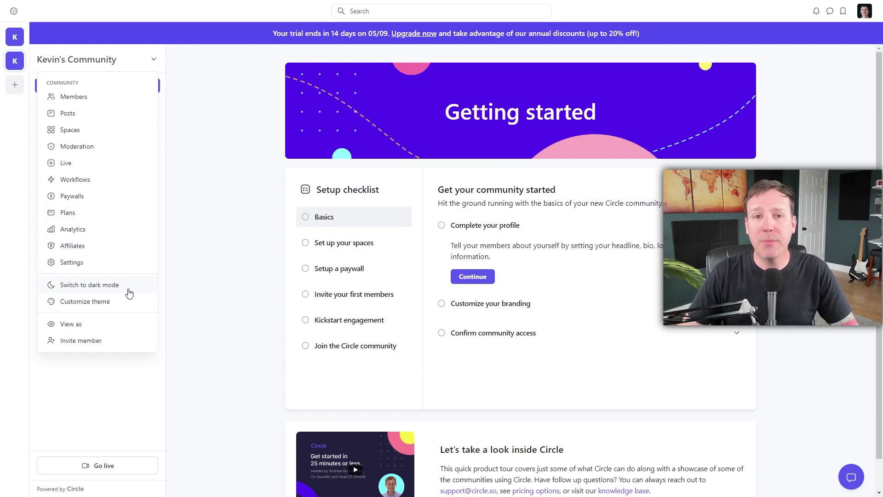
left_click(124, 303)
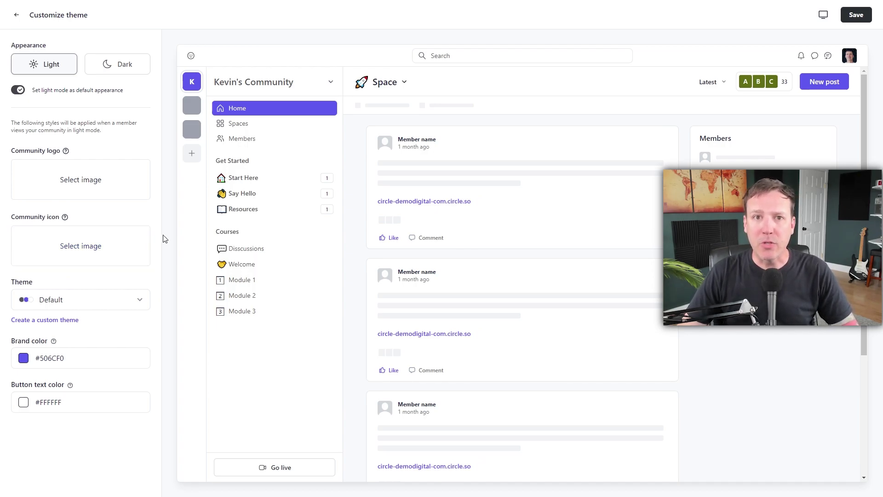
left_click(127, 70)
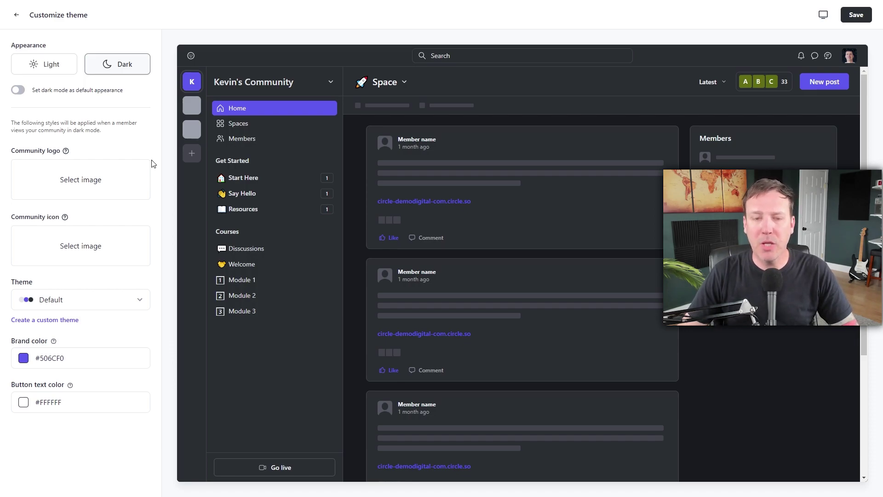
left_click(51, 68)
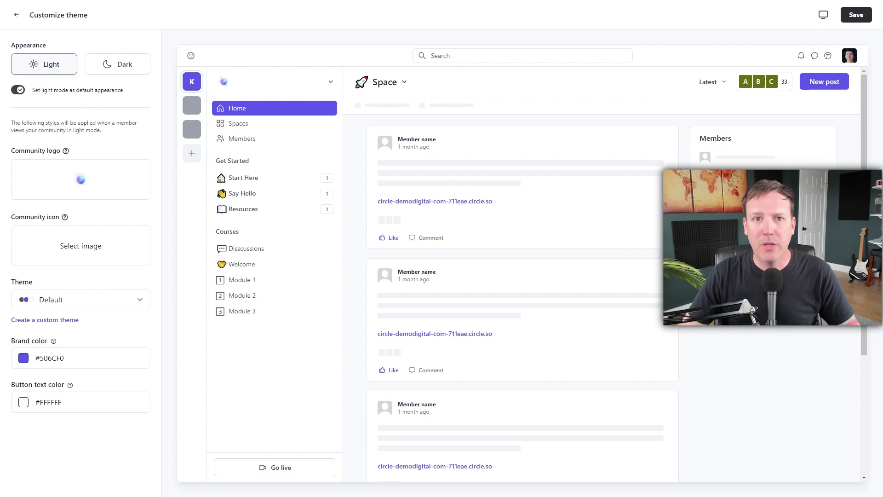
left_click(139, 300)
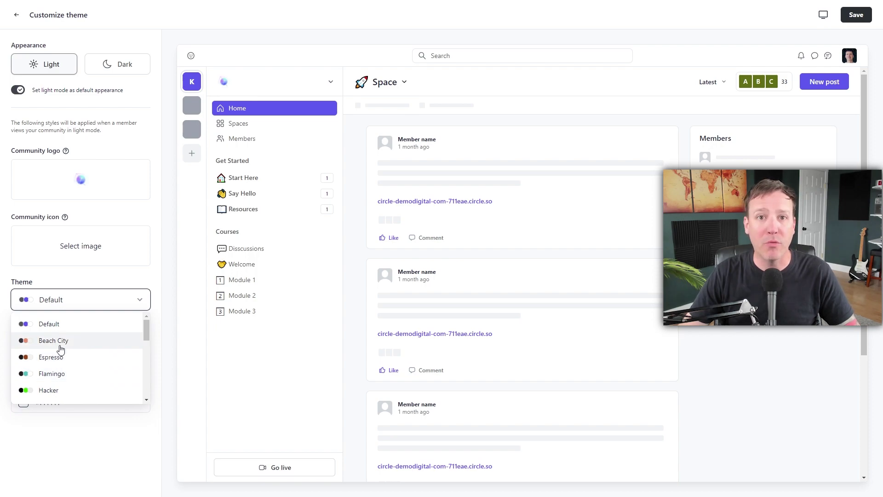
left_click(109, 300)
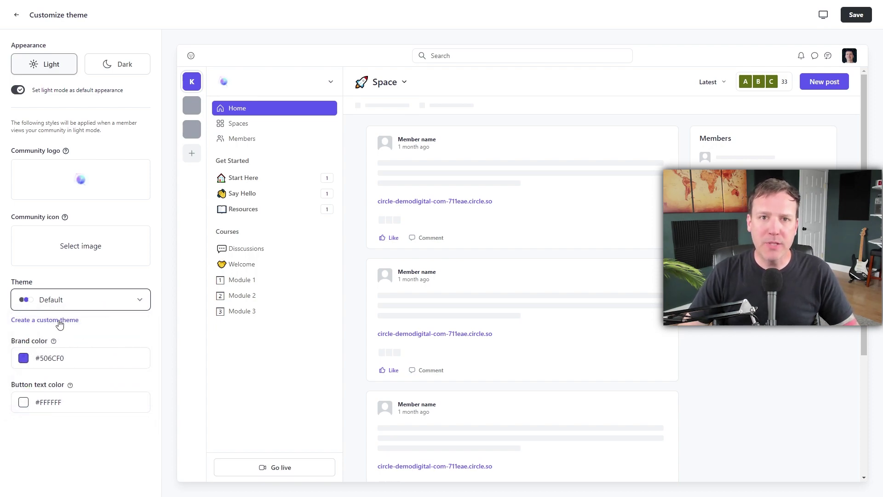
left_click(58, 320)
scroll(133, 332, "down", 3)
scroll(133, 332, "down", 3)
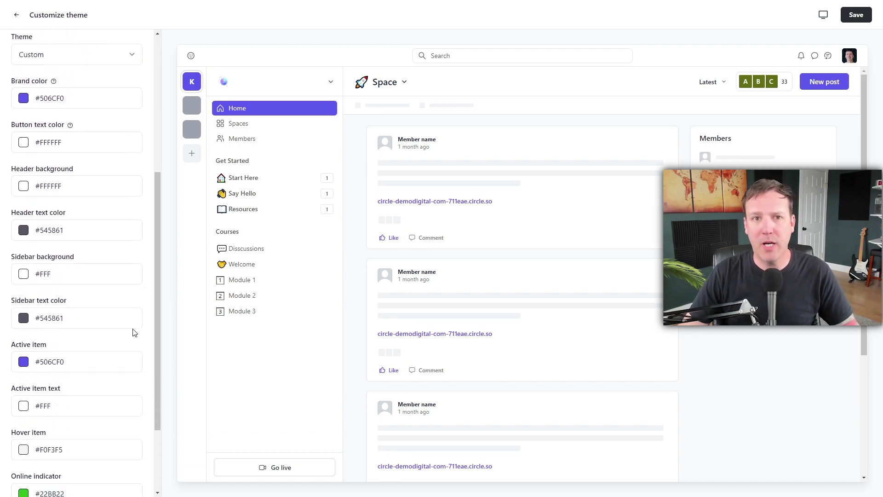
scroll(134, 332, "down", 3)
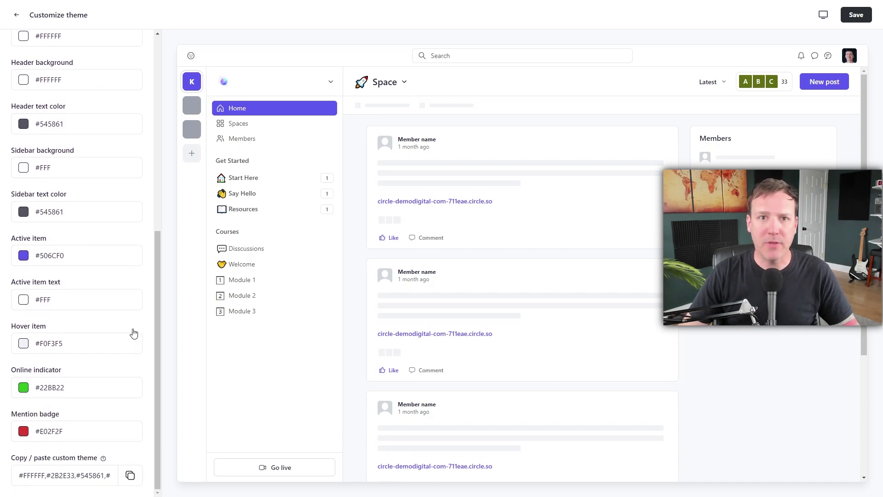
scroll(134, 333, "up", 3)
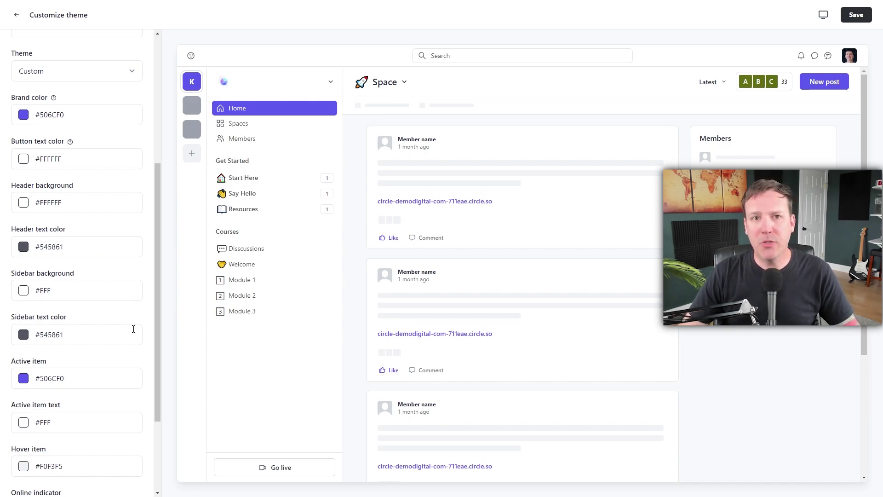
scroll(134, 329, "up", 3)
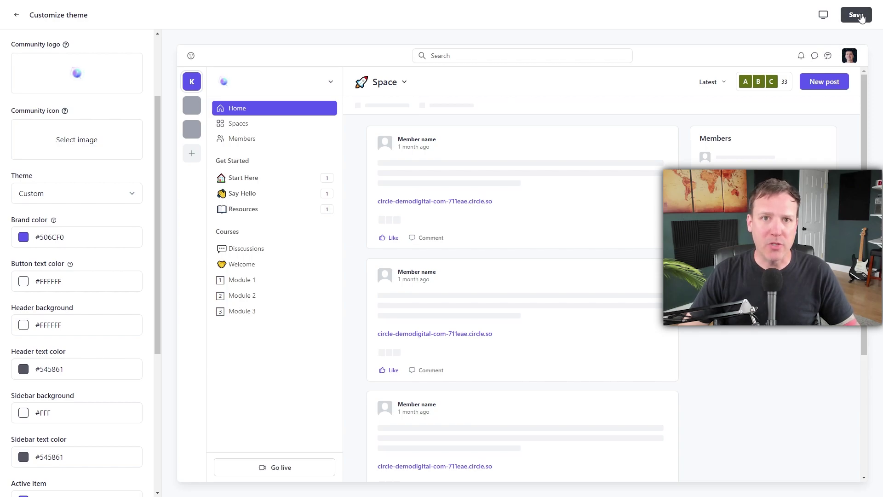
left_click(861, 16)
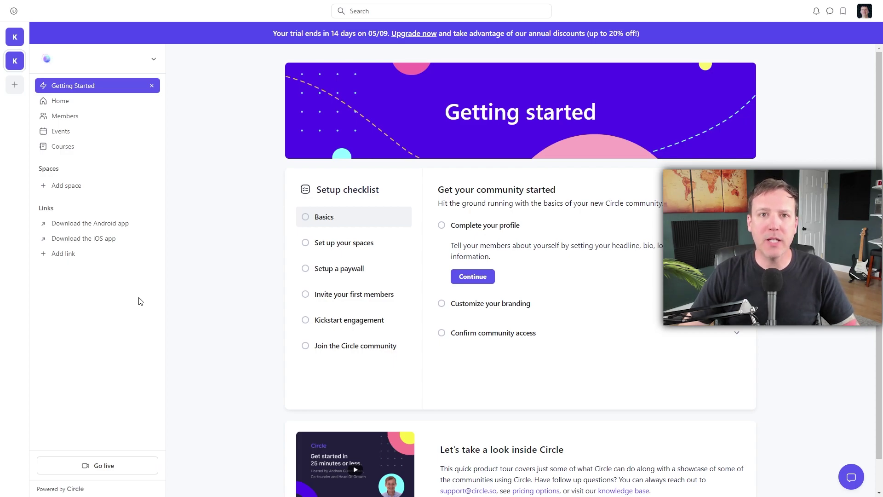
mouse_move(122, 169)
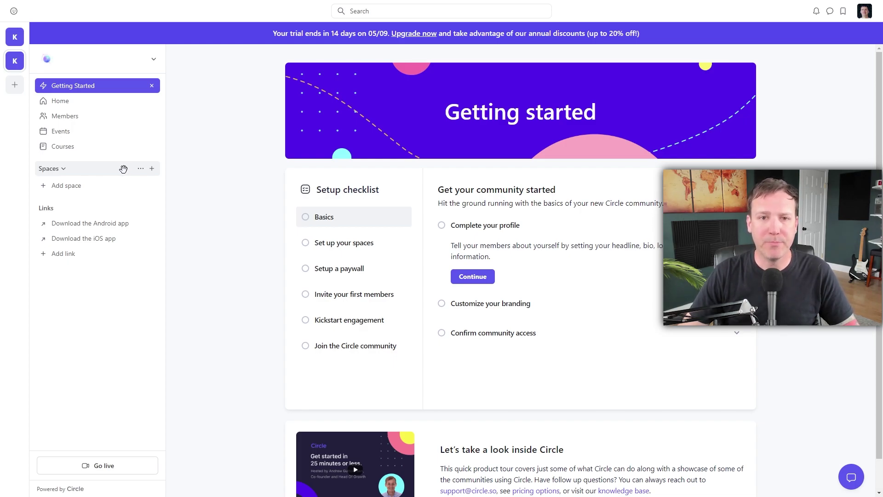
left_click(151, 168)
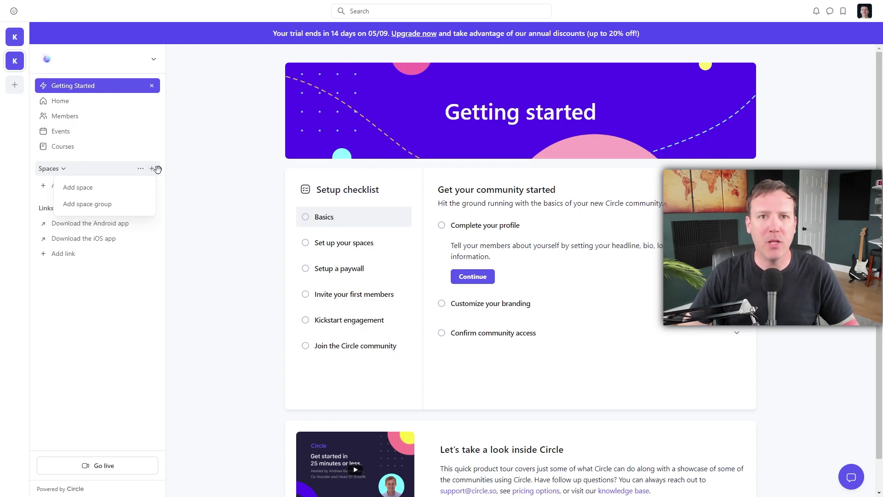
left_click(119, 204)
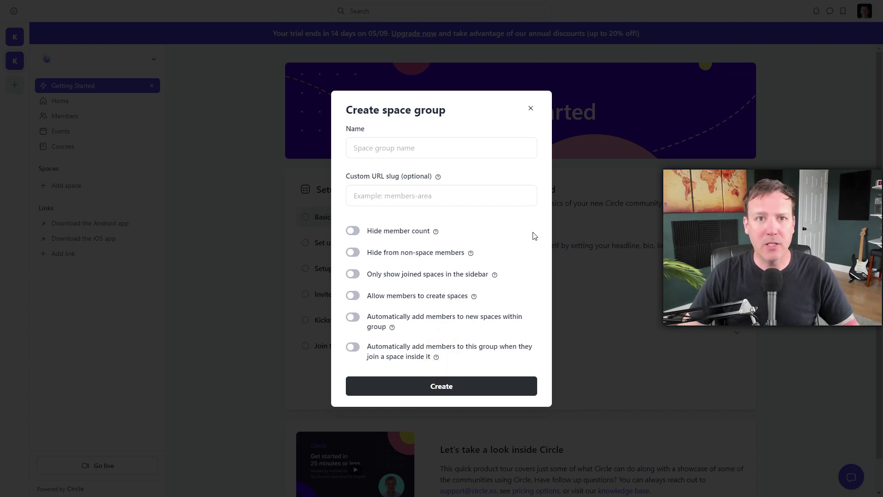
left_click(598, 230)
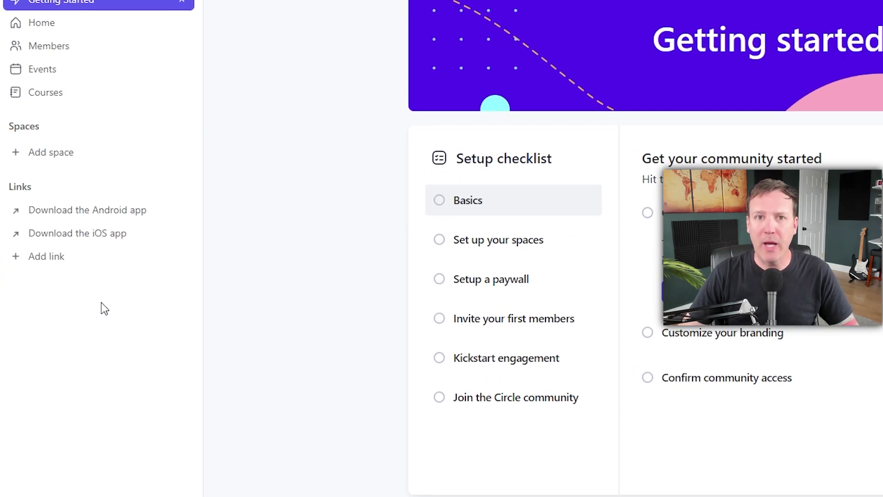
left_click(46, 256)
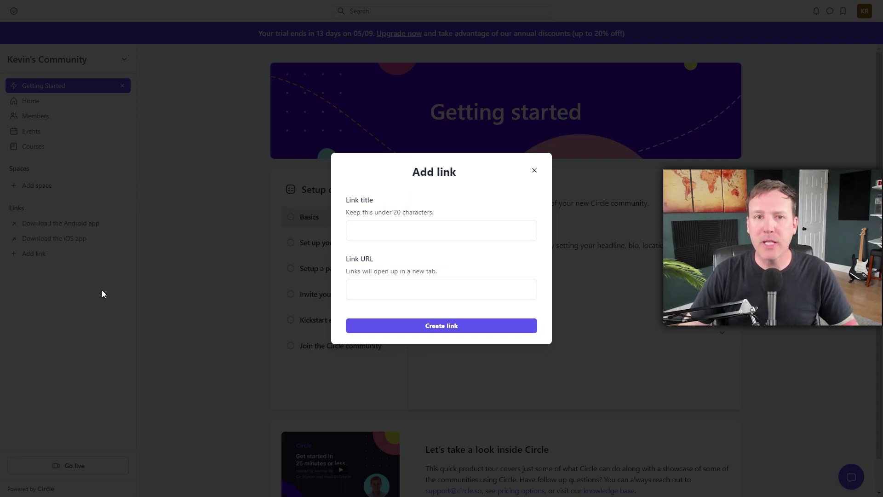
key("Escape")
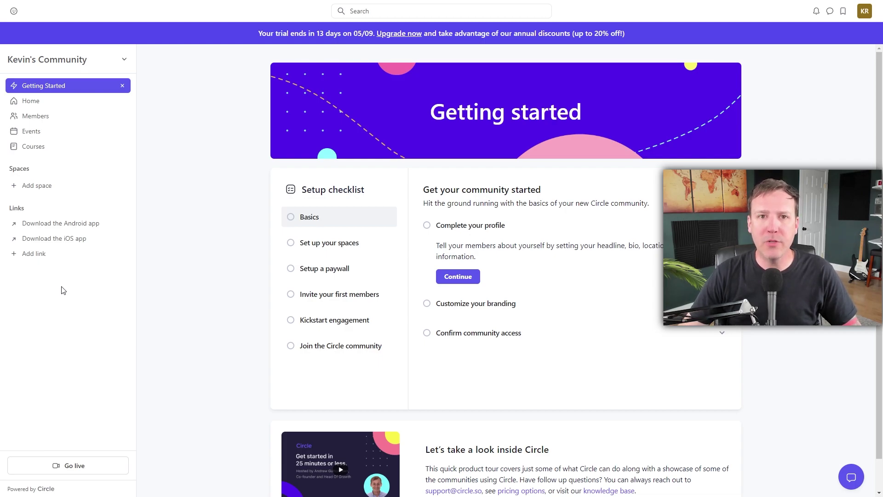
Use Add space in the sidebar to bring up the space type choices.
left_click(46, 185)
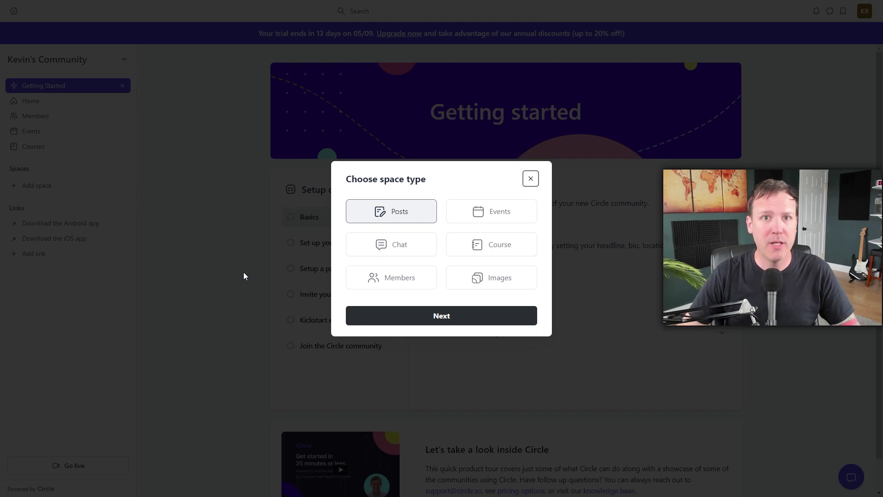
left_click(473, 215)
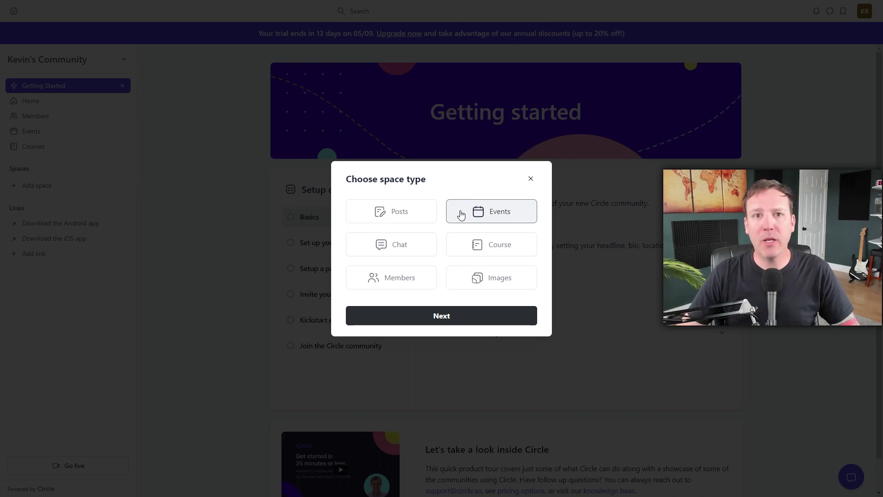
left_click(432, 238)
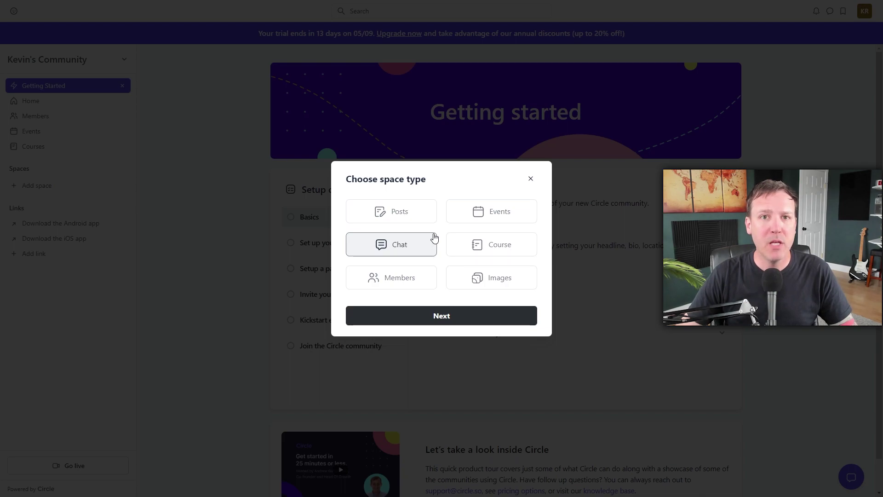
left_click(454, 244)
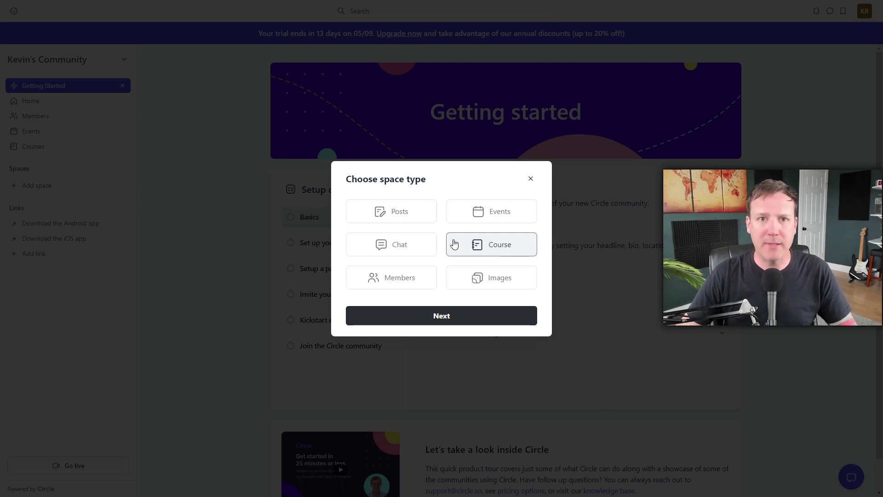
left_click(431, 280)
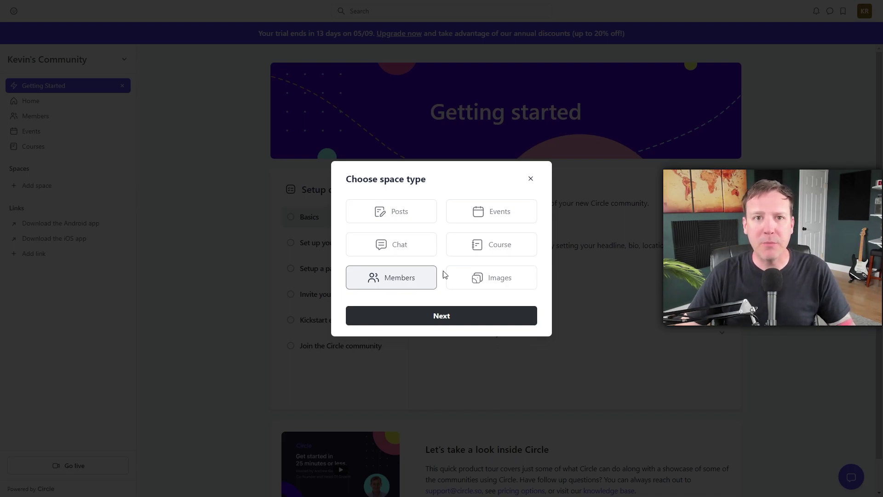
left_click(461, 275)
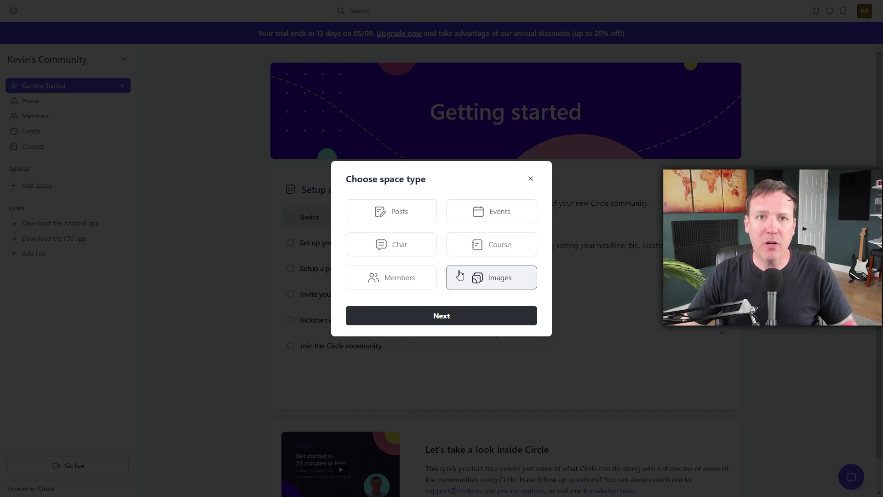
left_click(531, 180)
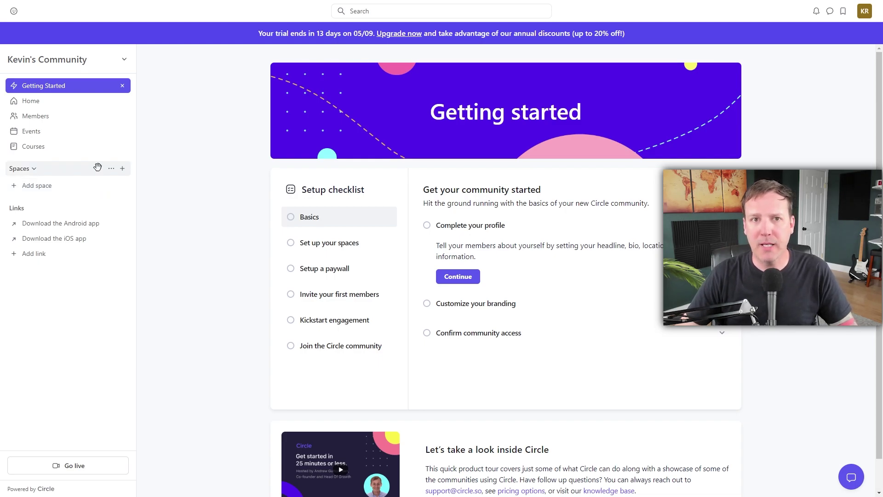
left_click(123, 169)
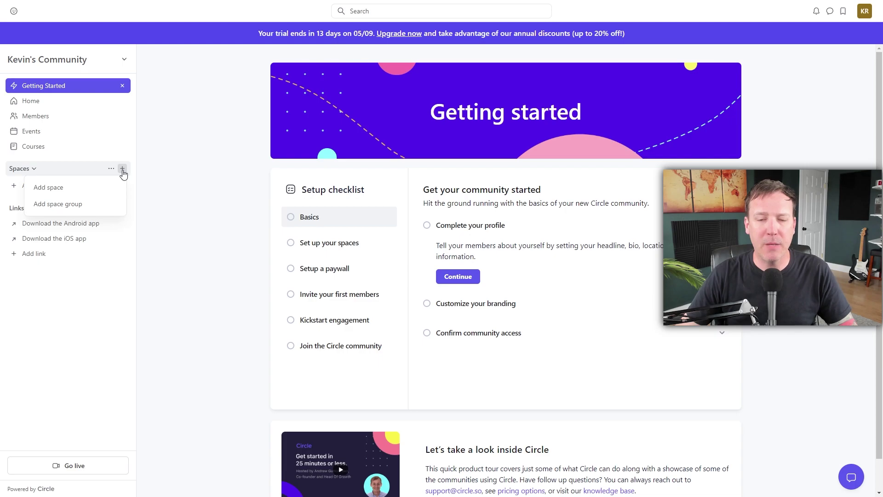
left_click(100, 187)
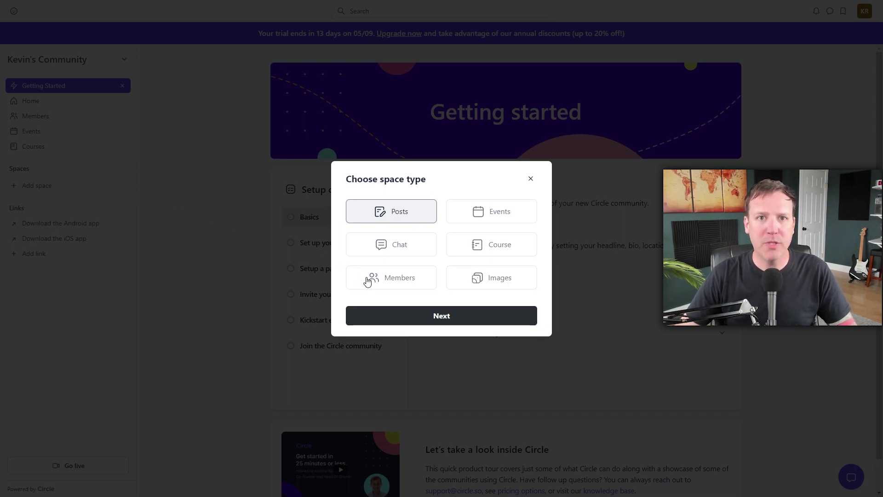
Choose Posts as the space type and name the new space 'Introductions'.
left_click(404, 318)
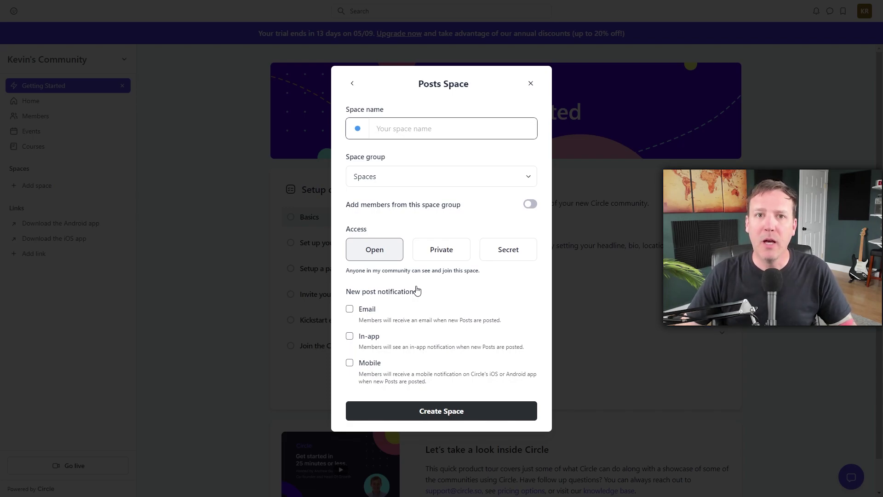
type("In")
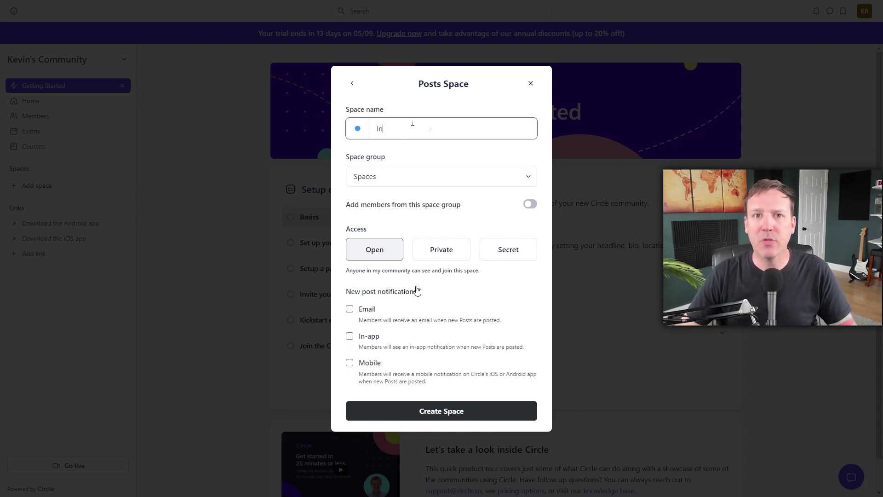
type("troductions")
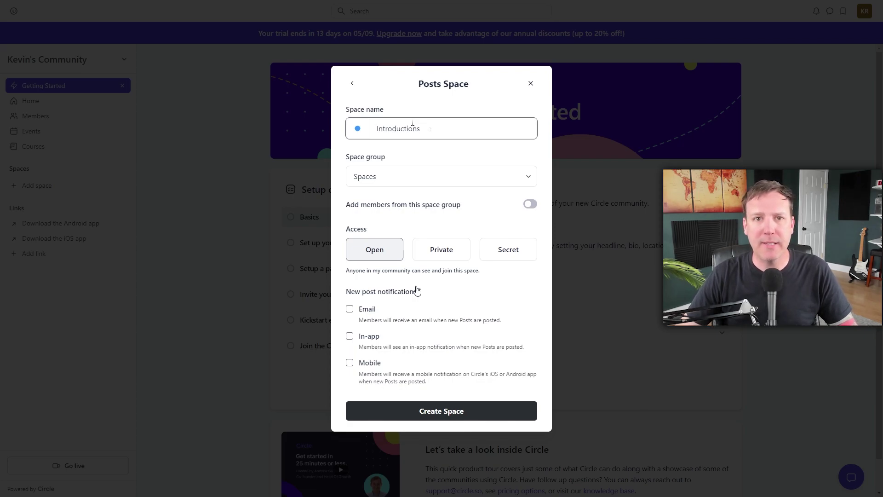
left_click(358, 130)
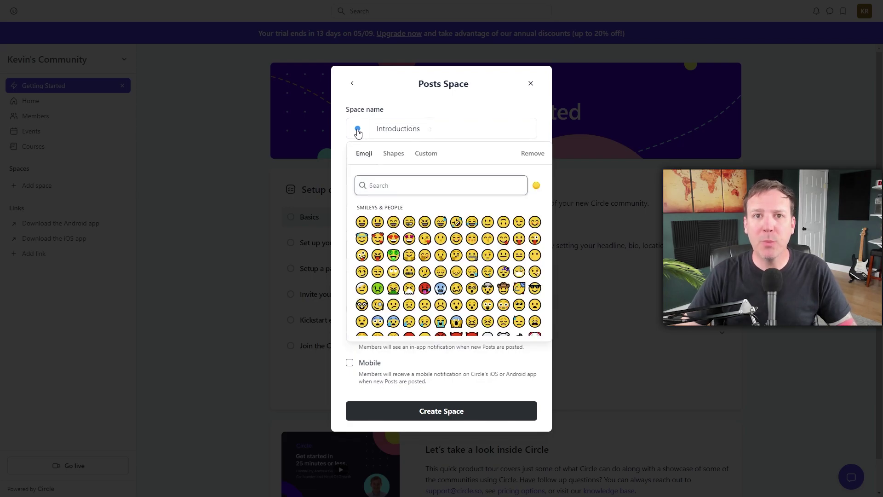
Give the Introductions space a mint green circle icon from the Shapes options.
left_click(393, 155)
left_click(416, 156)
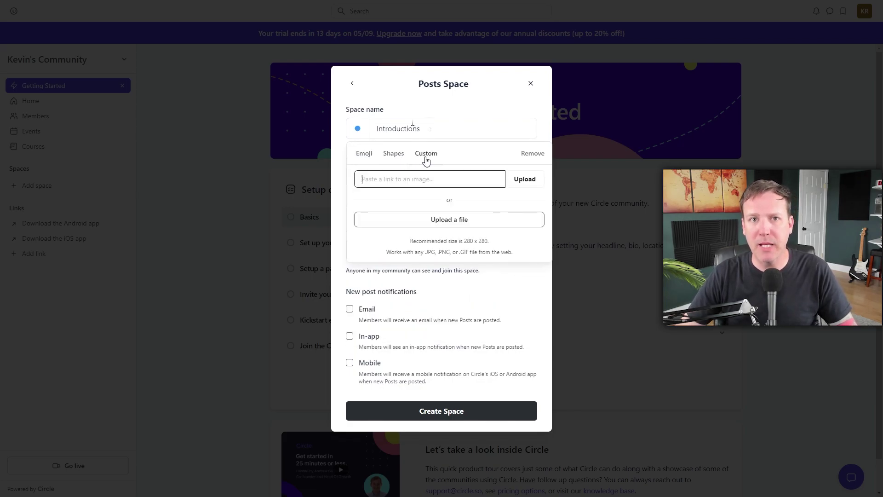
left_click(395, 154)
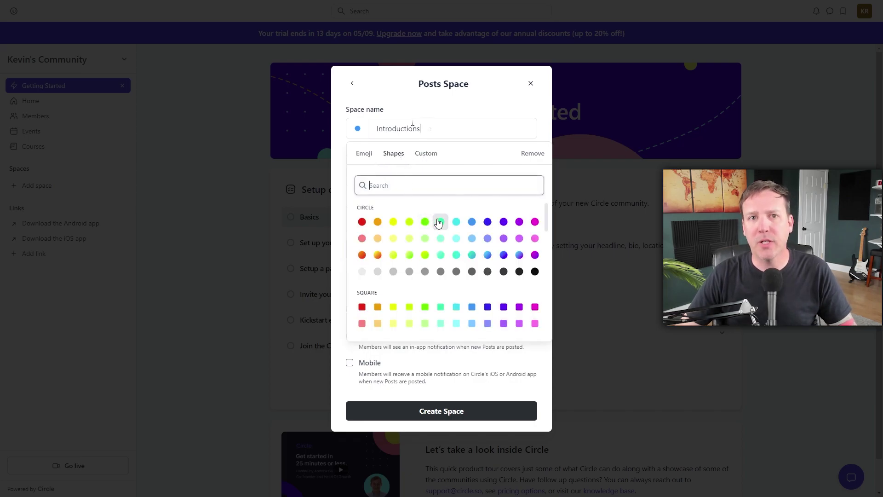
left_click(437, 222)
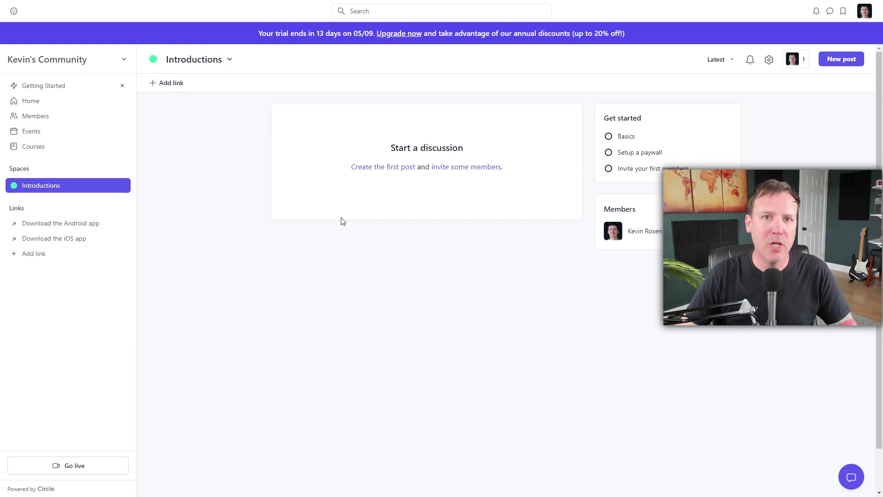
Choose Customize from the Introductions space's chevron menu.
left_click(230, 61)
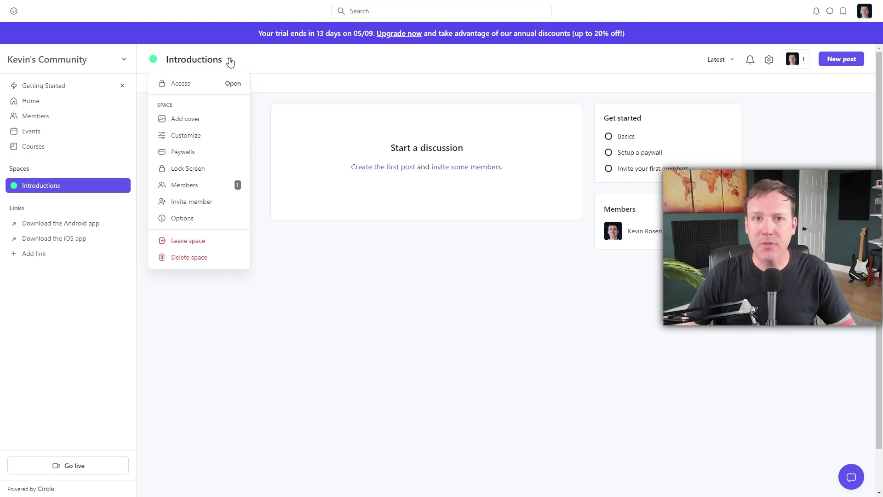
left_click(220, 134)
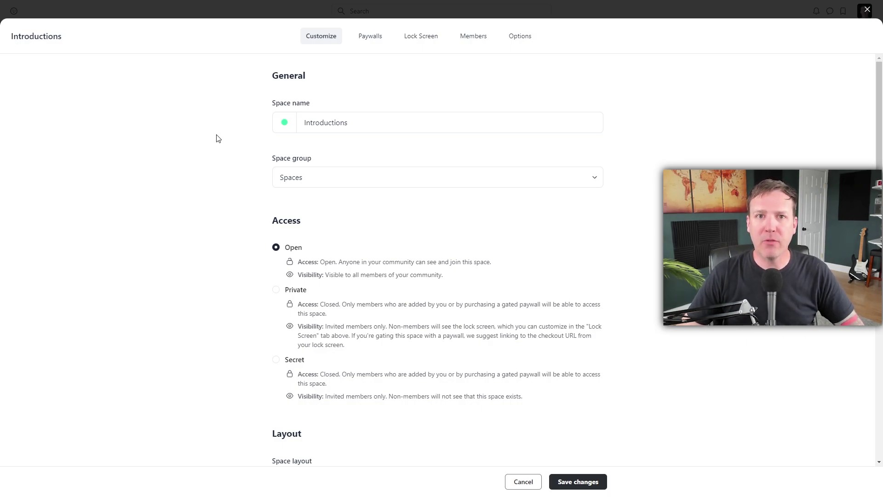
Review the Introductions layout settings (Feed, right sidebar, members block) and save changes.
scroll(218, 138, "down", 3)
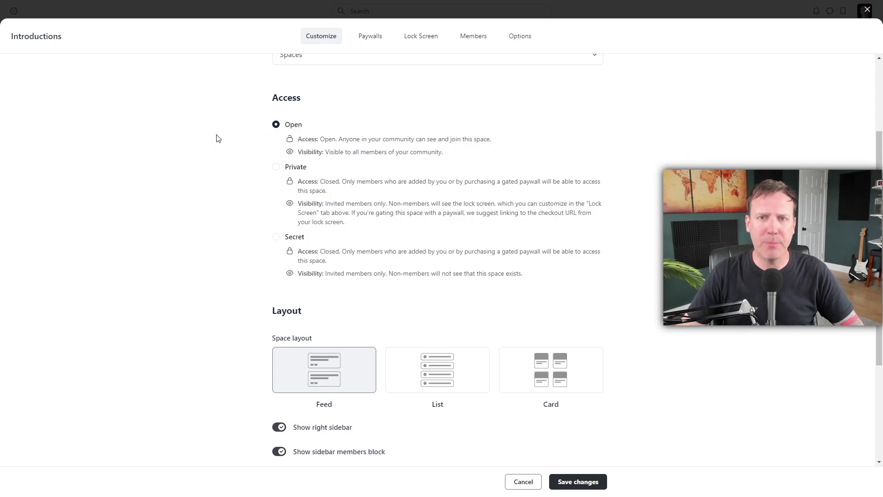
scroll(218, 139, "up", 3)
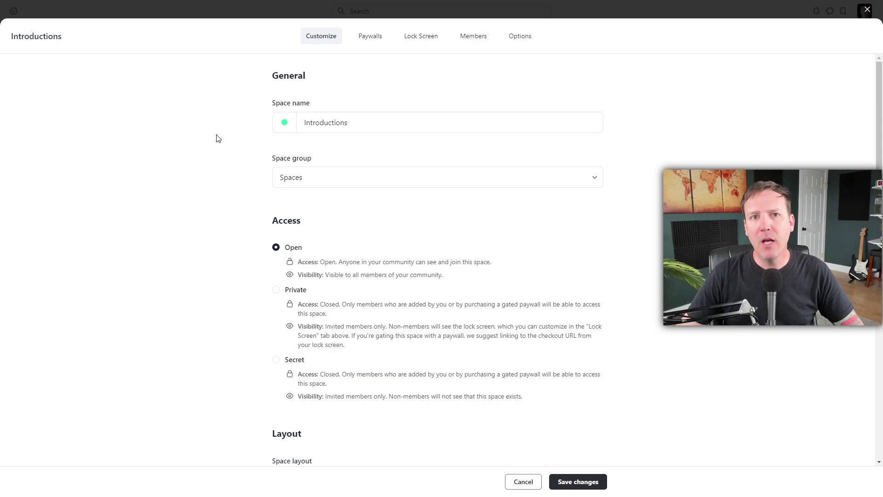
scroll(218, 139, "down", 3)
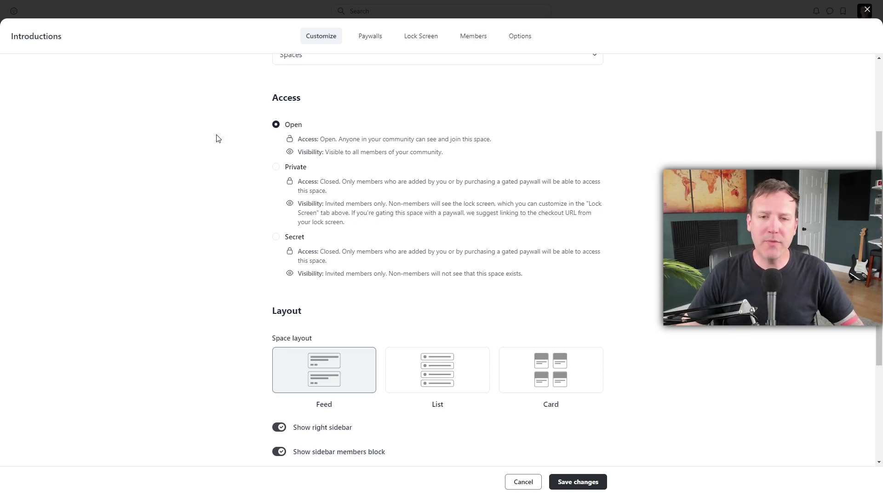
scroll(218, 138, "down", 1)
scroll(218, 138, "down", 3)
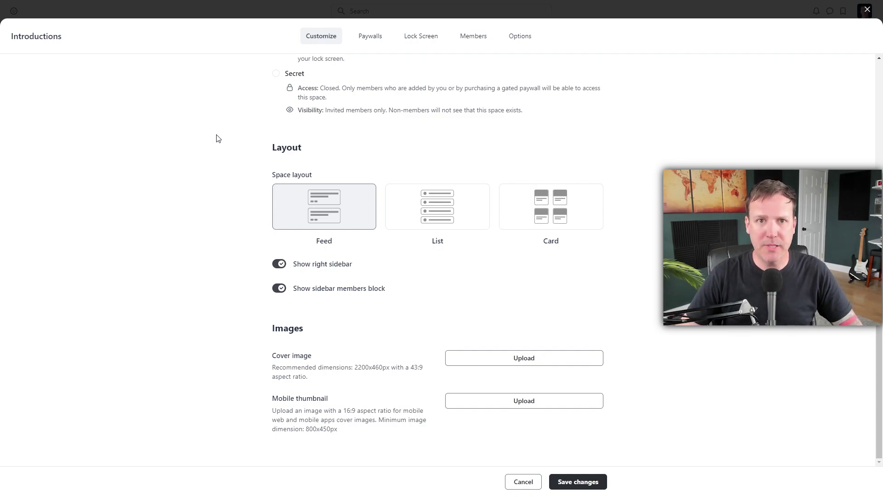
left_click(594, 482)
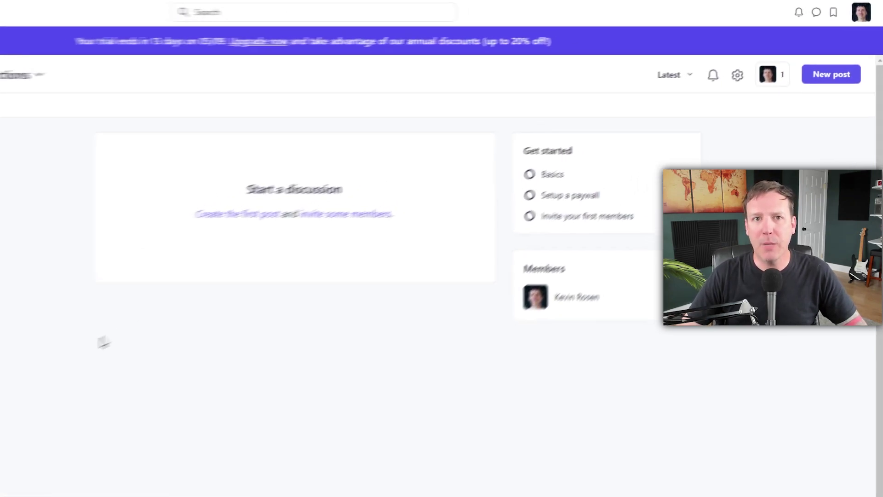
Open the Create post composer in the Introductions space.
left_click(818, 88)
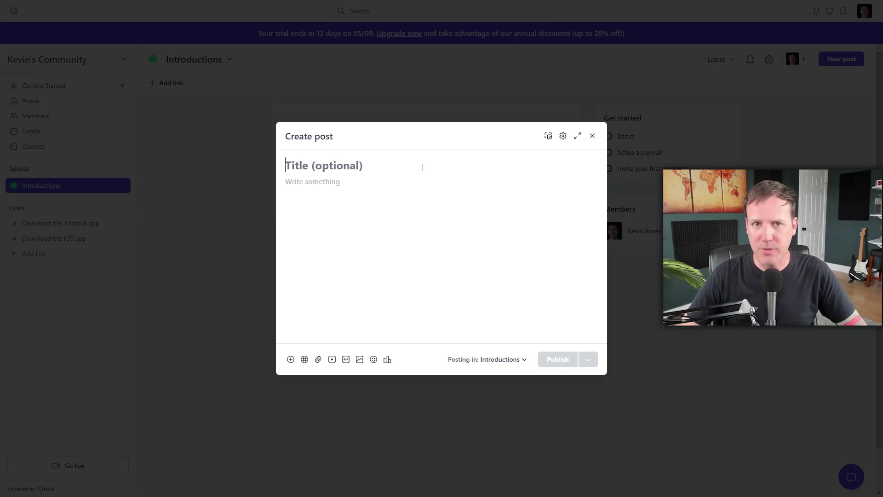
Title the new post with a short greeting introducing the author by first name.
type("Hi I'm Kevin")
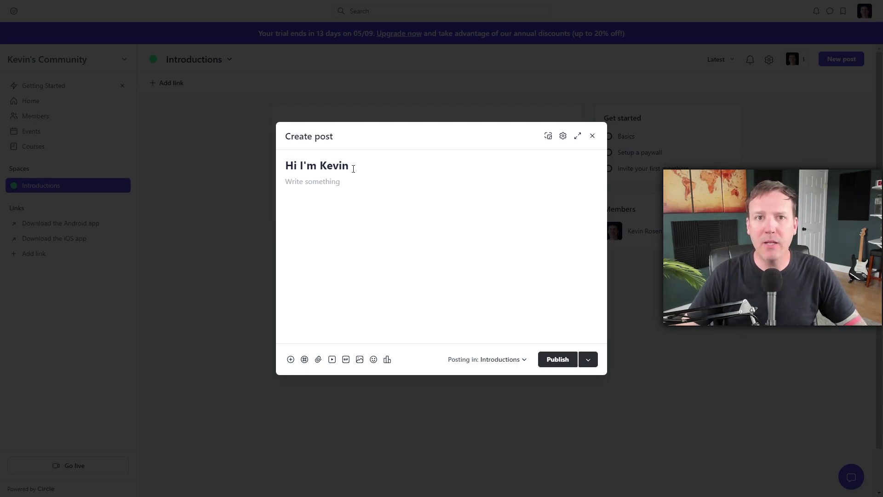
left_click(289, 360)
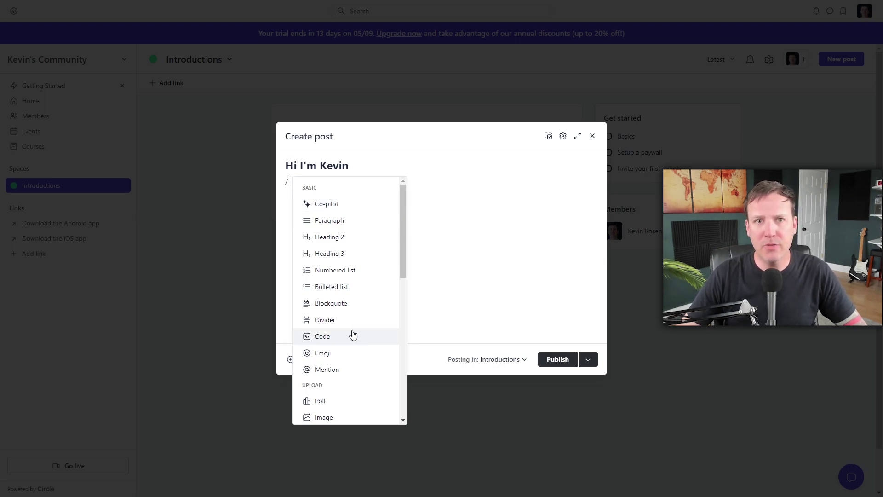
Browse the block type list, dismiss it, and publish the post to Introductions.
scroll(386, 330, "down", 3)
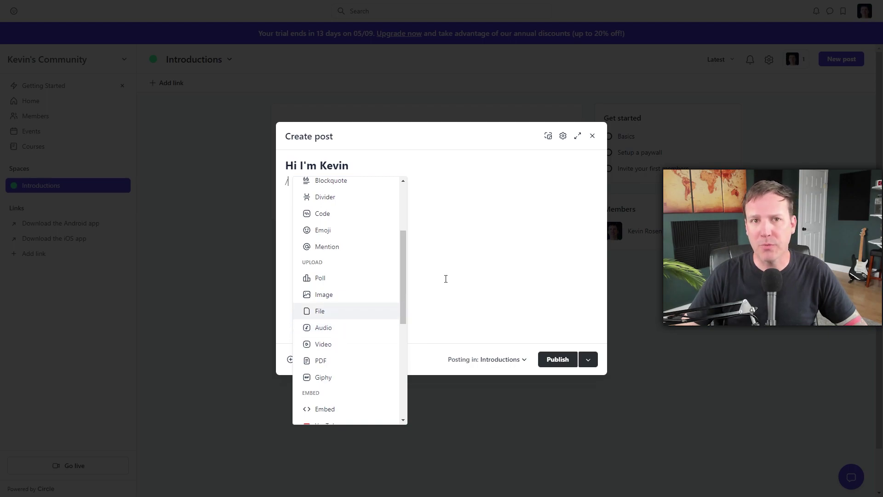
key("Escape")
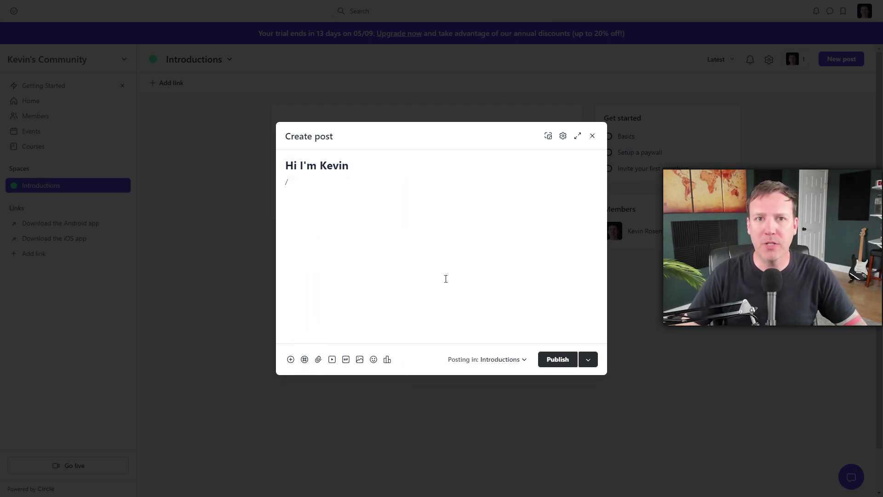
left_click(556, 360)
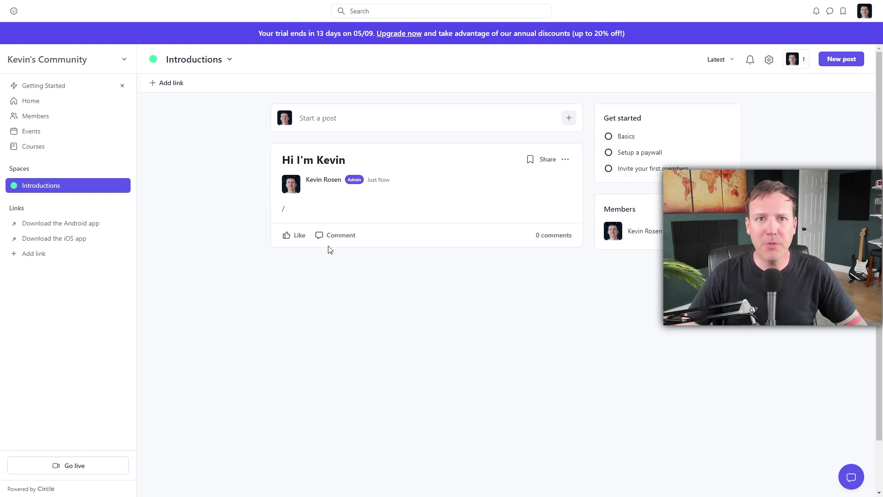
Like the published post and leave the comment 'Nice' under it.
left_click(294, 235)
left_click(346, 258)
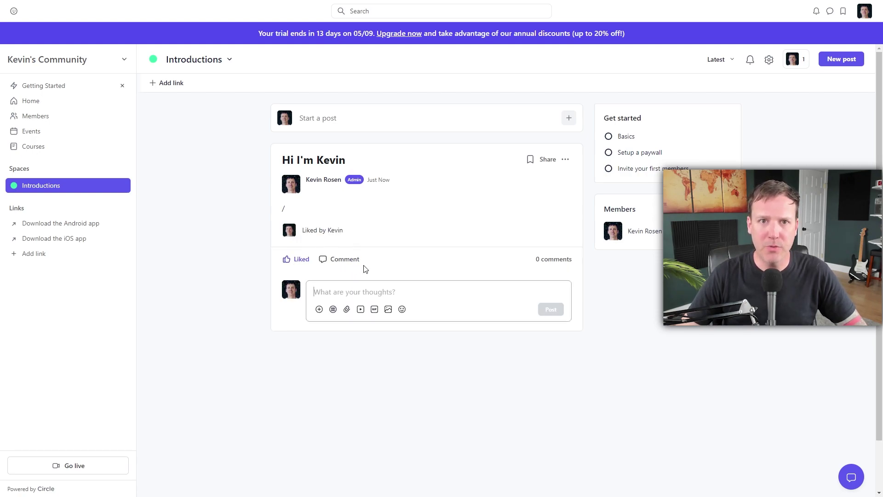
type("Nice")
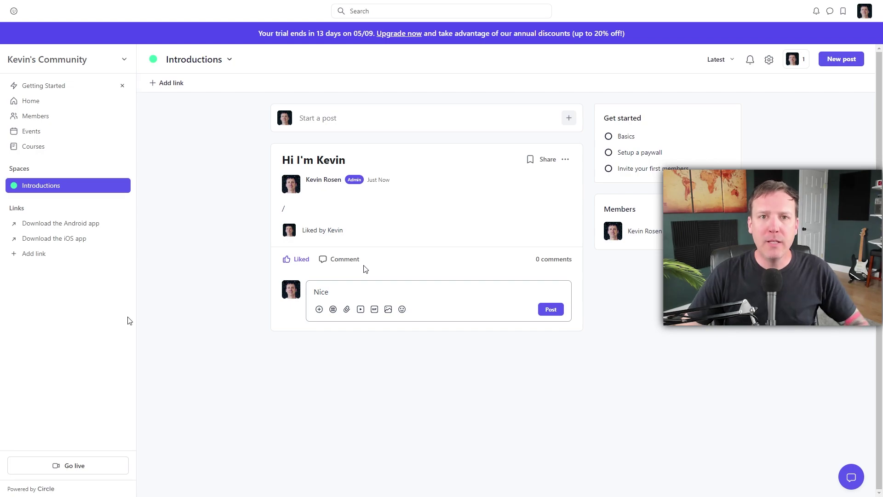
left_click(550, 309)
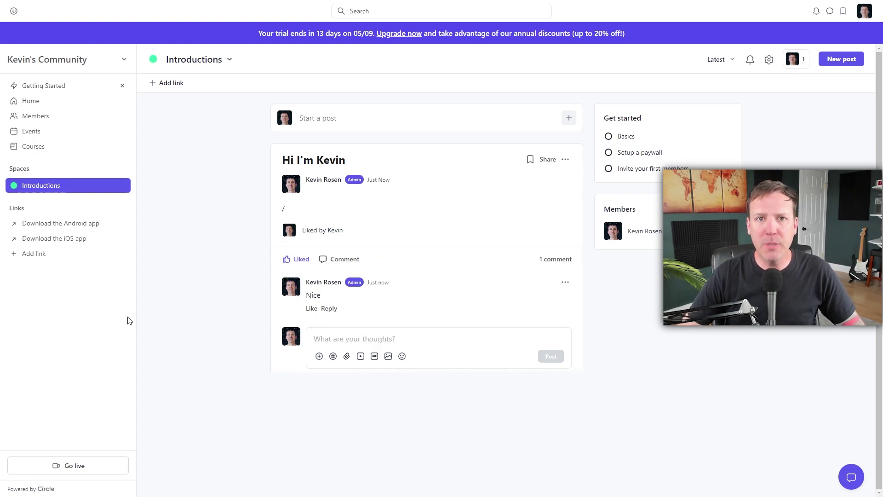
Add an Events space named Group Coaching with a ticket emoji icon and Secret visibility.
mouse_move(123, 171)
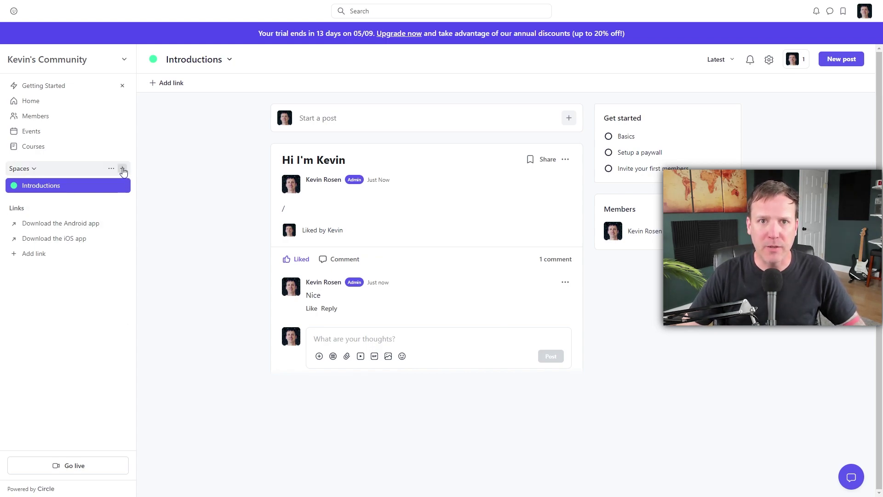
left_click(122, 170)
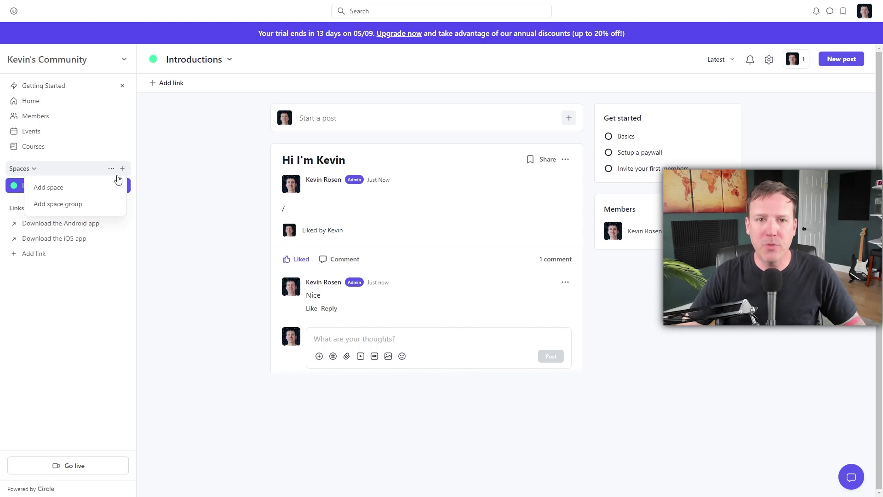
left_click(105, 191)
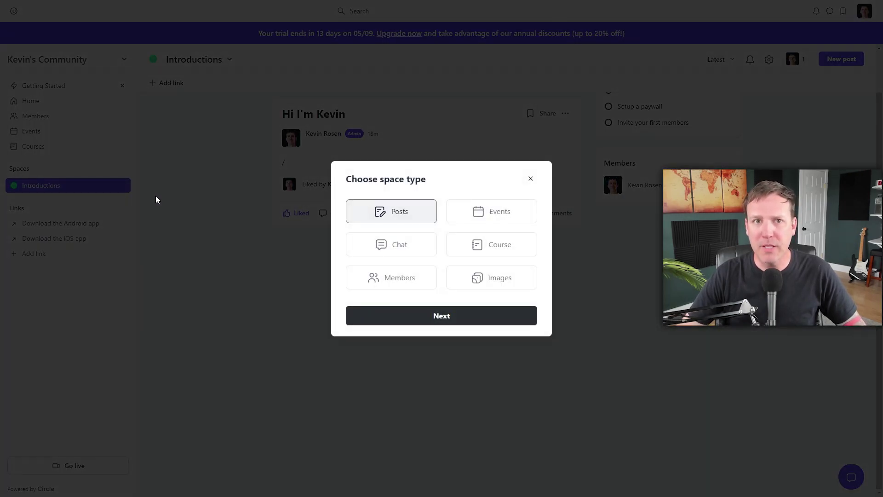
left_click(511, 212)
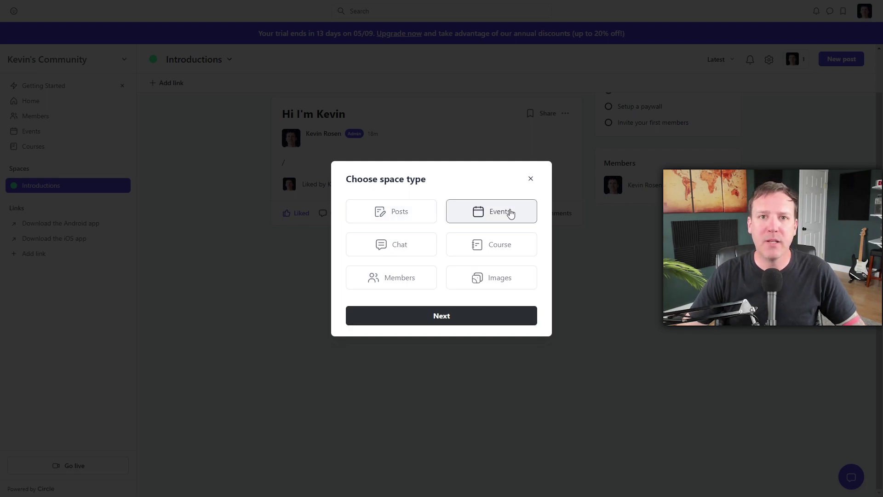
left_click(476, 316)
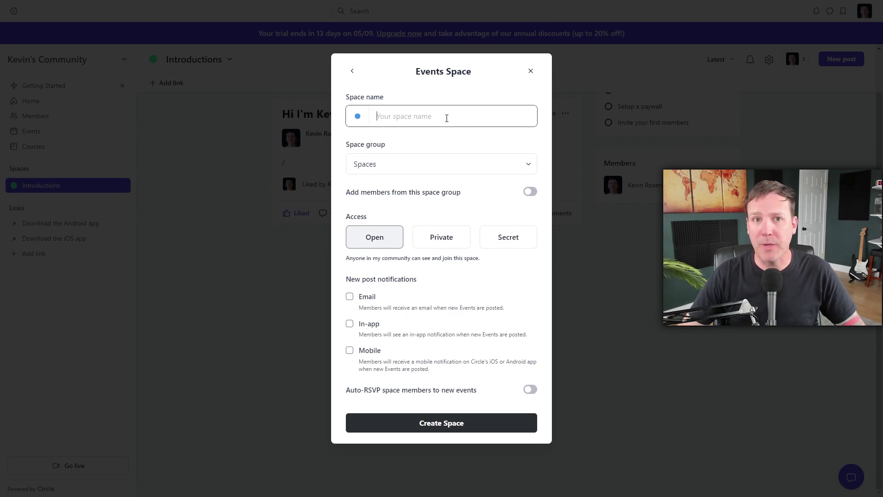
type("Group C")
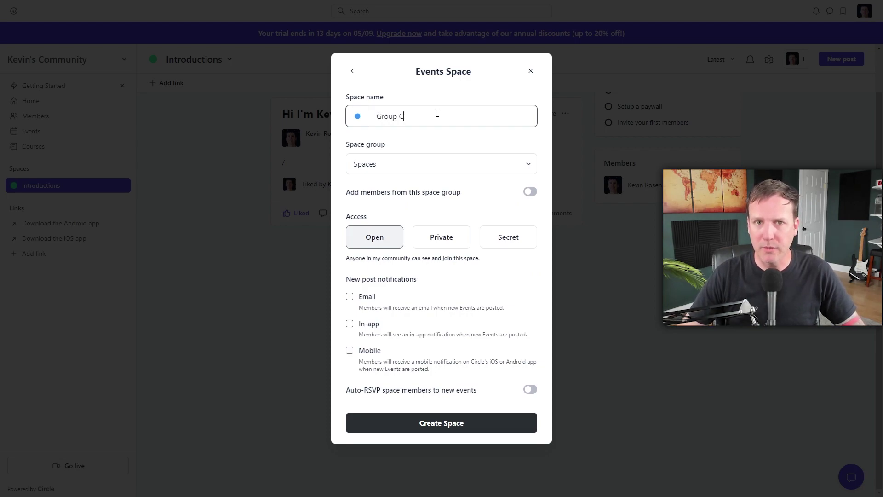
type("oaching")
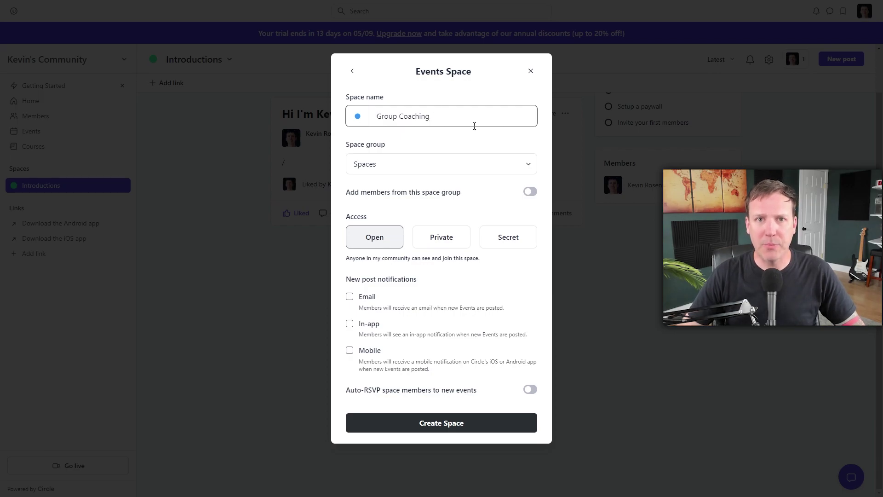
left_click(358, 116)
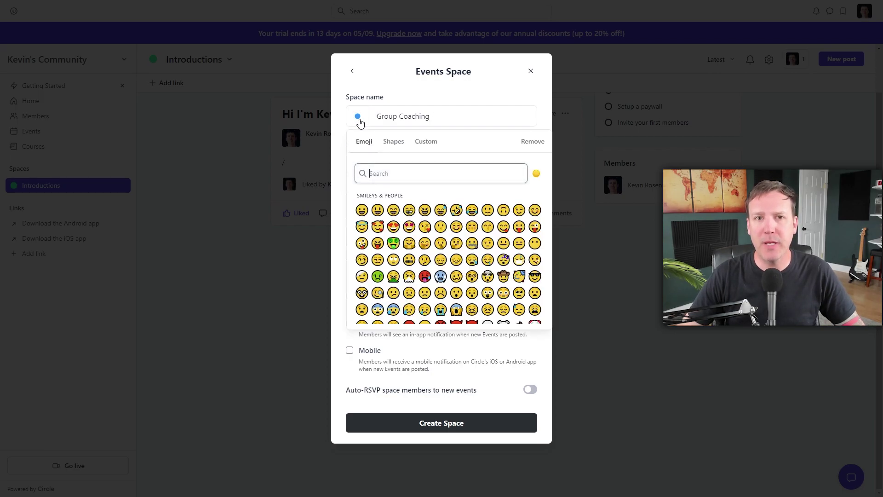
type("Tick")
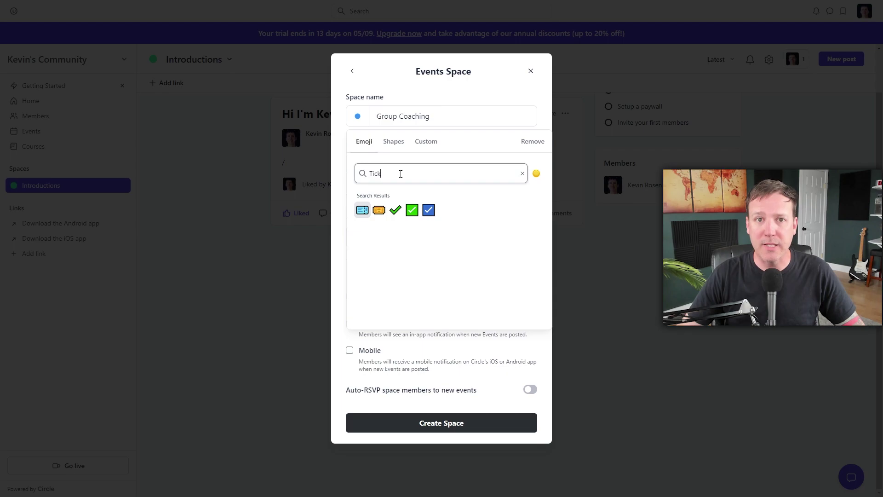
left_click(362, 210)
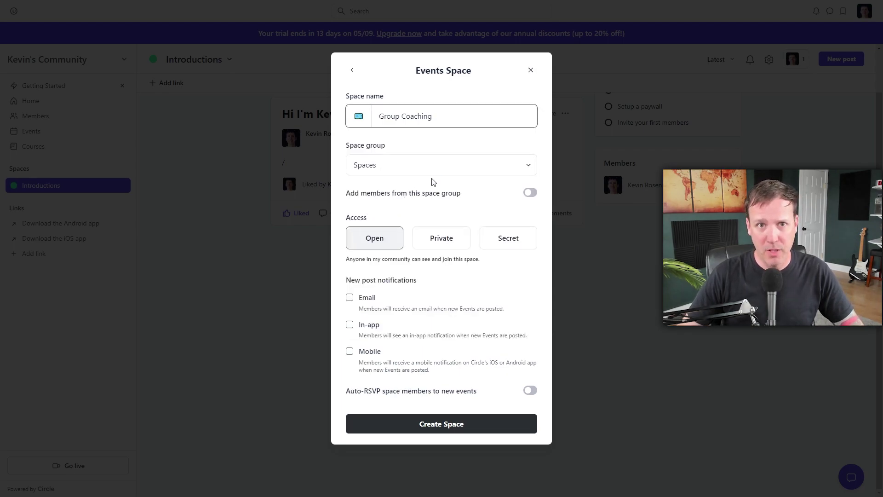
left_click(508, 238)
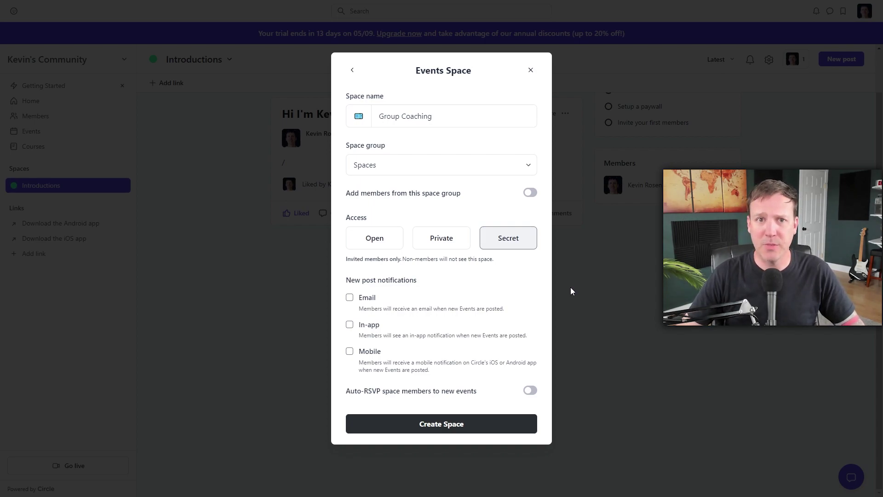
left_click(505, 424)
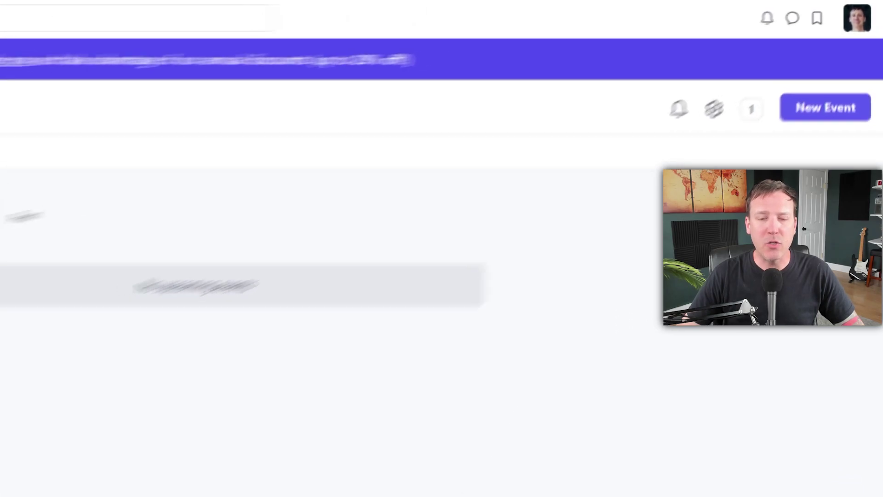
Start a new Group Coaching event with the pasted title, keeping the start date and no repetition.
left_click(801, 119)
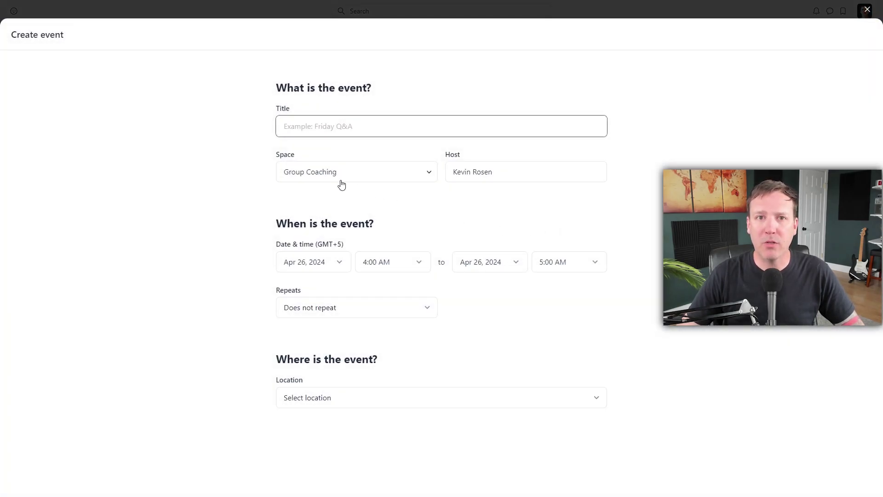
type("Course Builders Coaching")
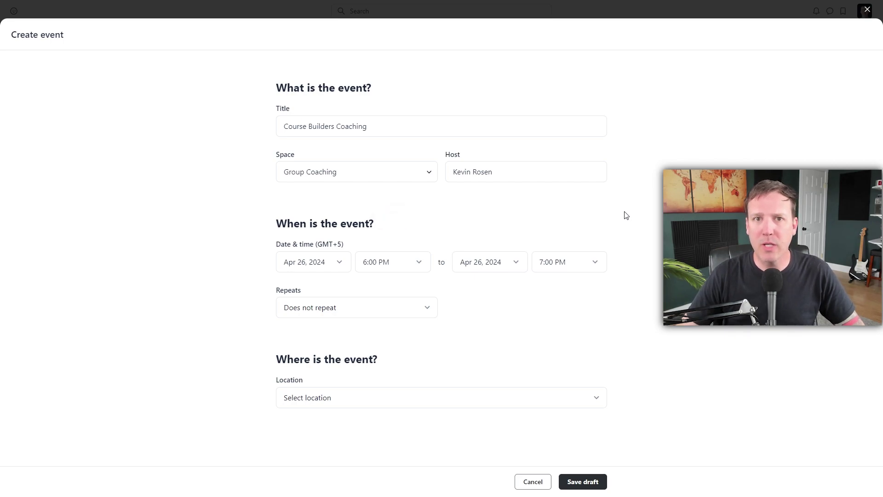
left_click(325, 265)
left_click(487, 299)
left_click(433, 309)
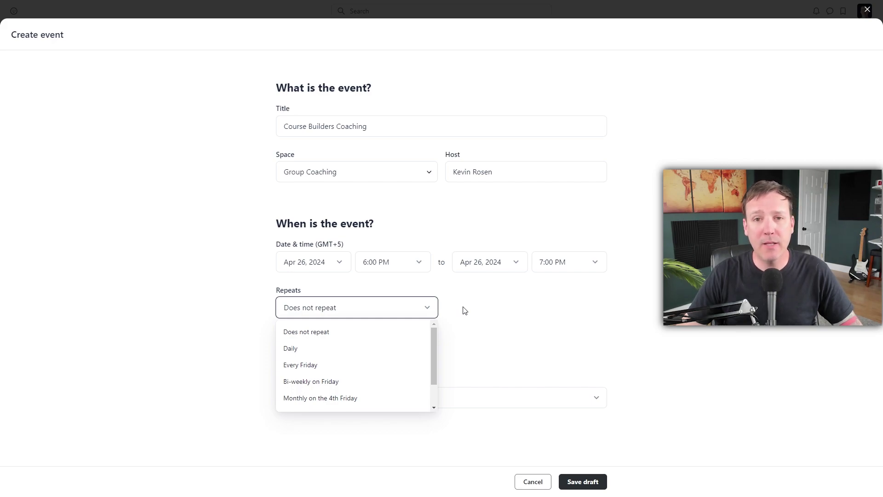
key("Escape")
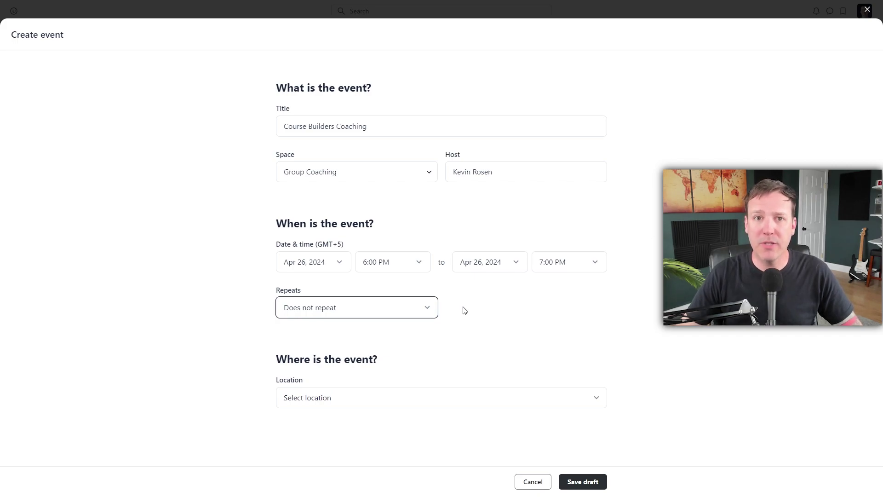
Set the event location to Circle Live Room and save it as a draft.
left_click(602, 398)
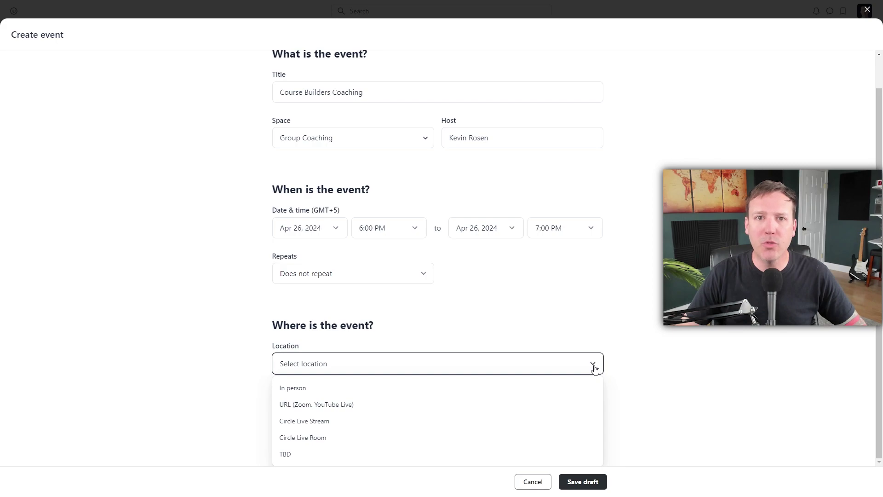
left_click(306, 438)
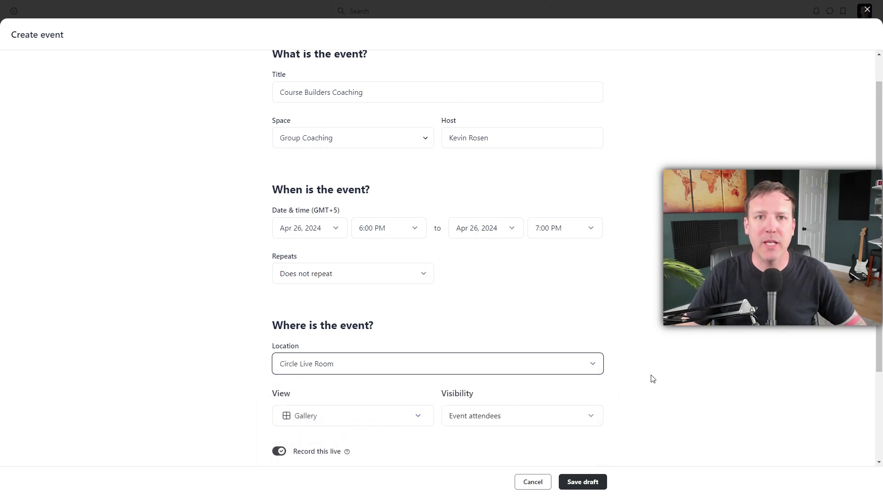
scroll(686, 377, "down", 3)
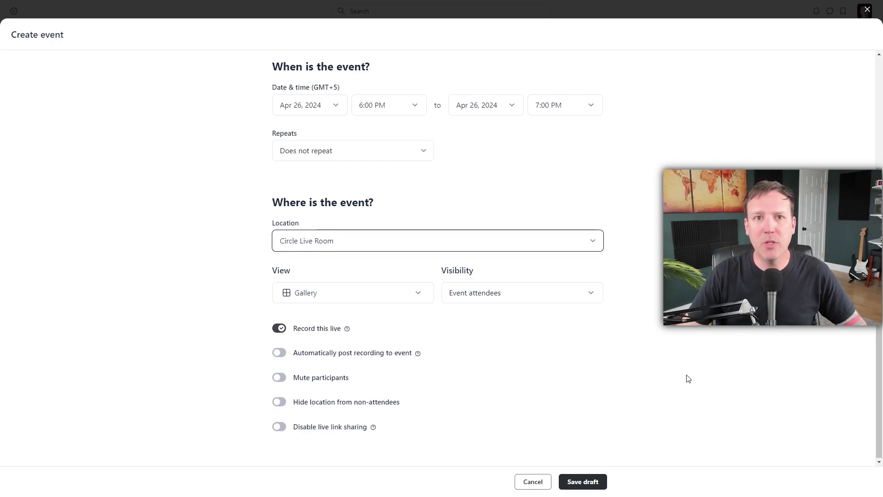
left_click(583, 482)
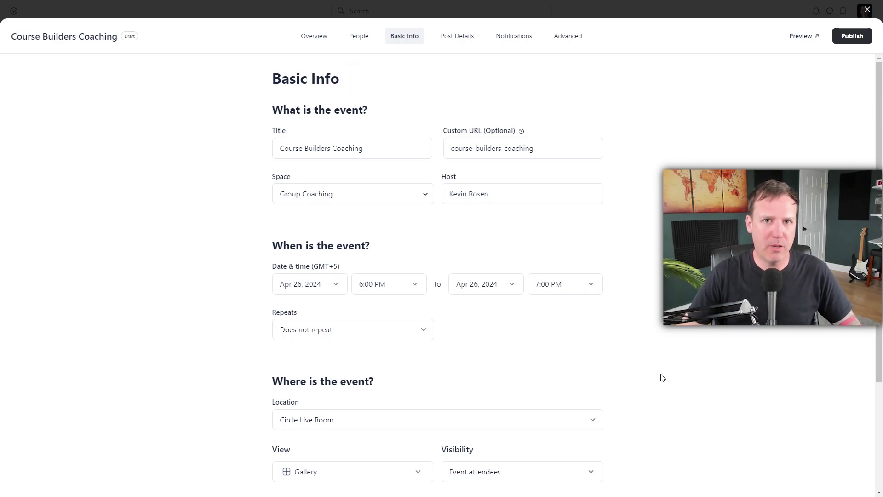
left_click(468, 39)
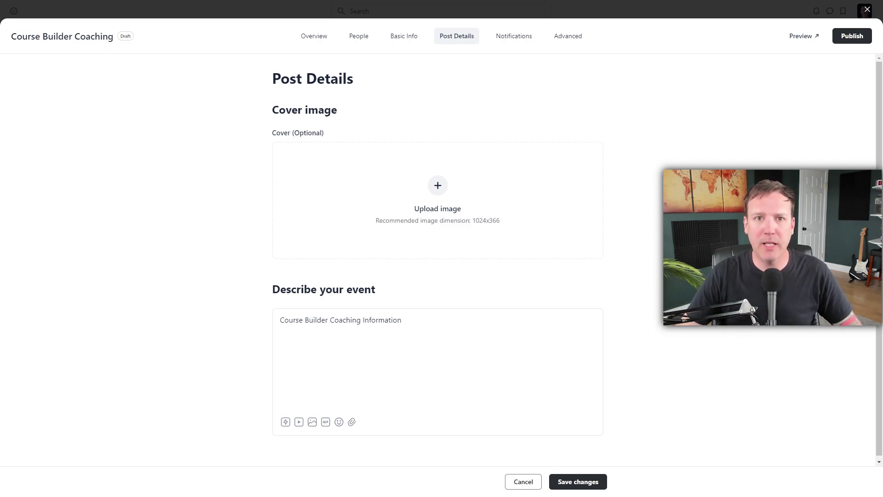
Save the post details and publish the Course Builder Coaching event.
left_click(604, 486)
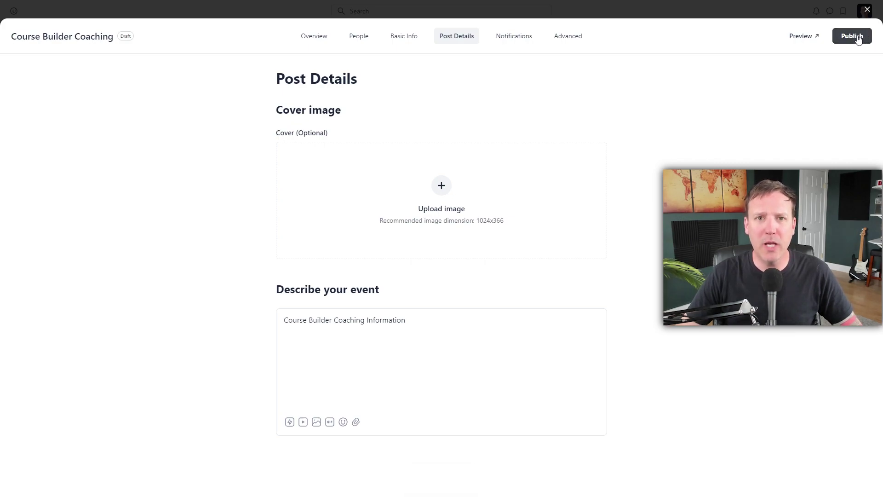
left_click(858, 36)
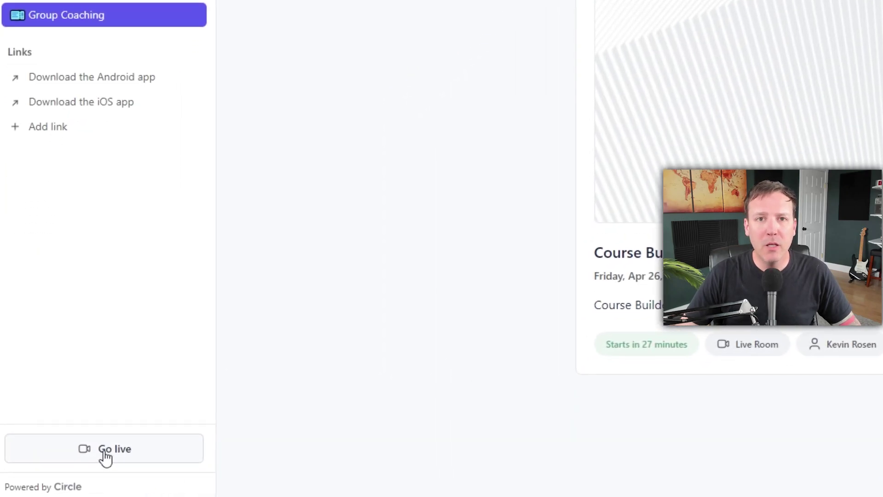
left_click(105, 453)
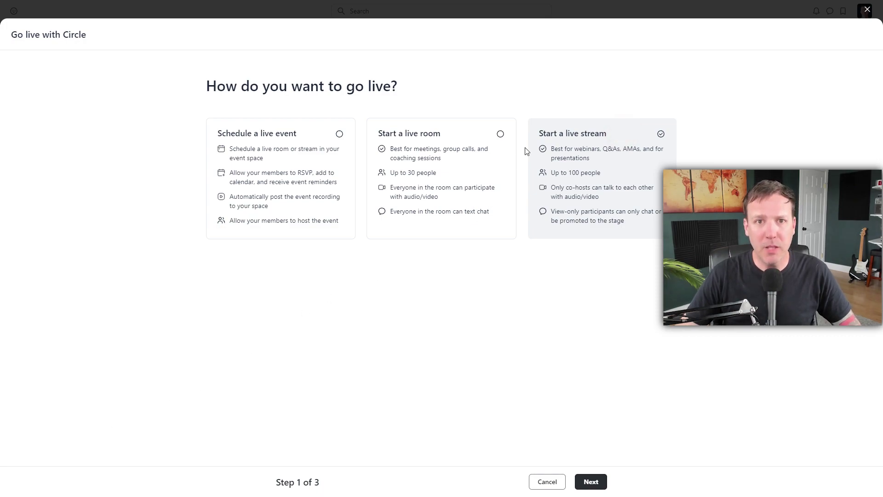
Set up a live room titled Youtube Demo and continue past invites to video testing.
left_click(501, 134)
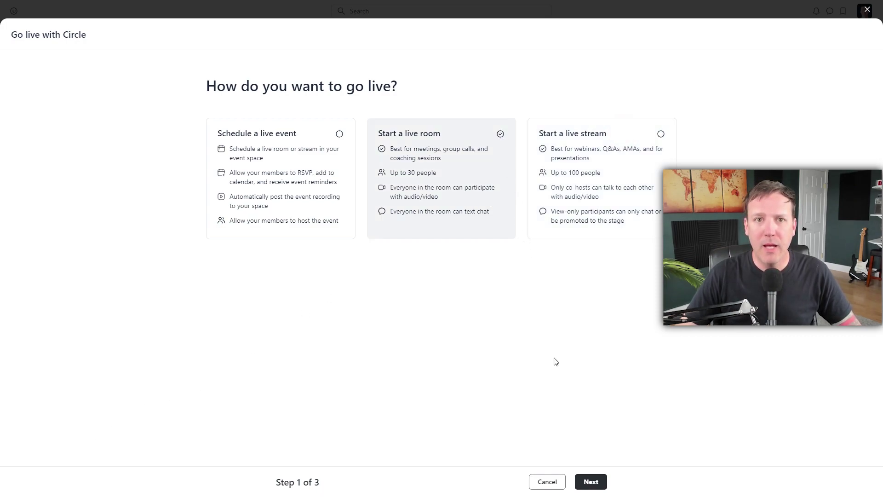
left_click(594, 483)
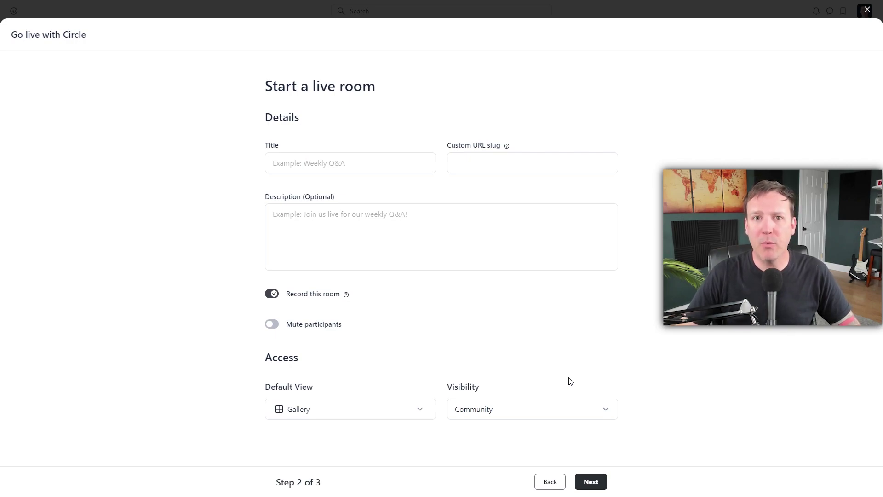
left_click(323, 164)
type("Youtube Demo")
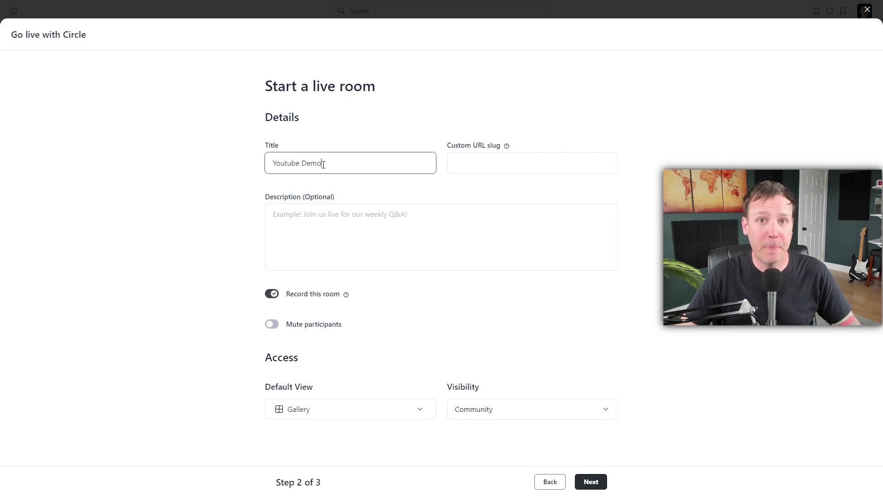
left_click(421, 261)
left_click(487, 293)
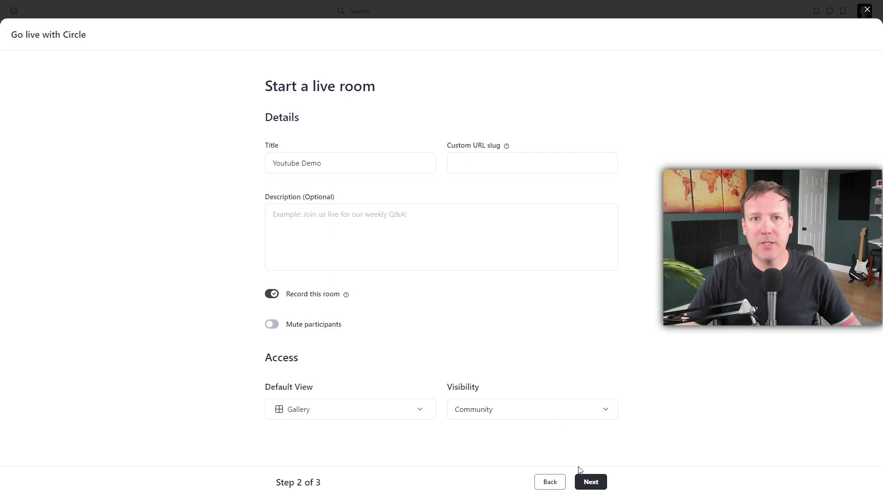
left_click(589, 480)
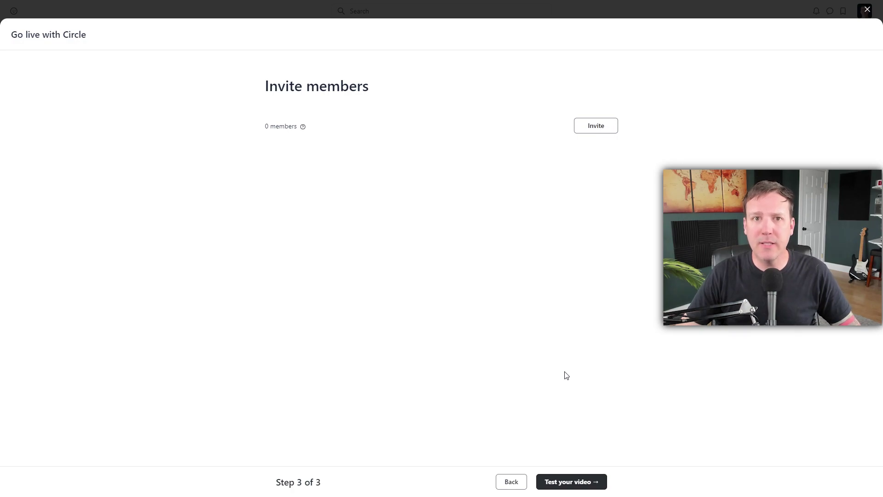
left_click(584, 483)
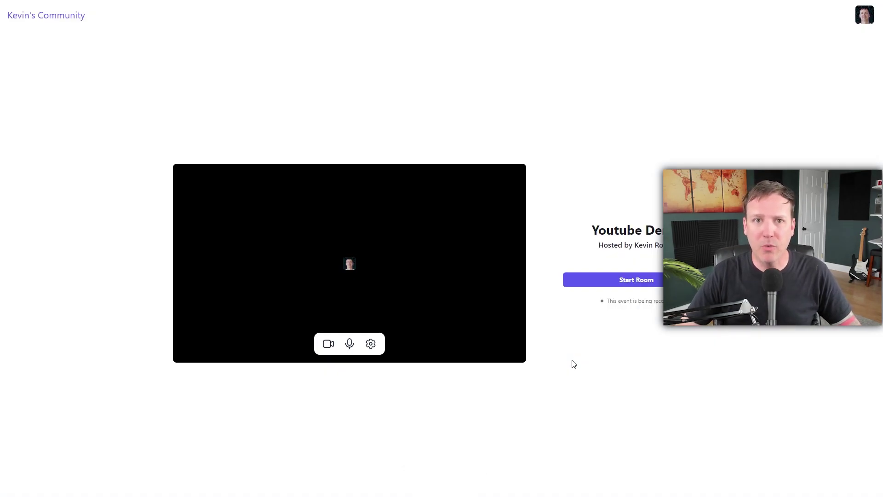
Check the audio and video device settings, then start the Youtube Demo room.
left_click(371, 344)
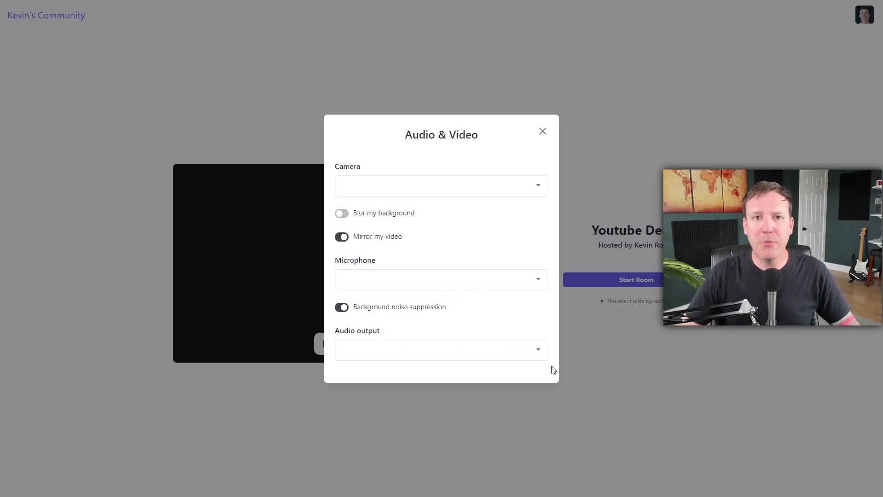
left_click(543, 133)
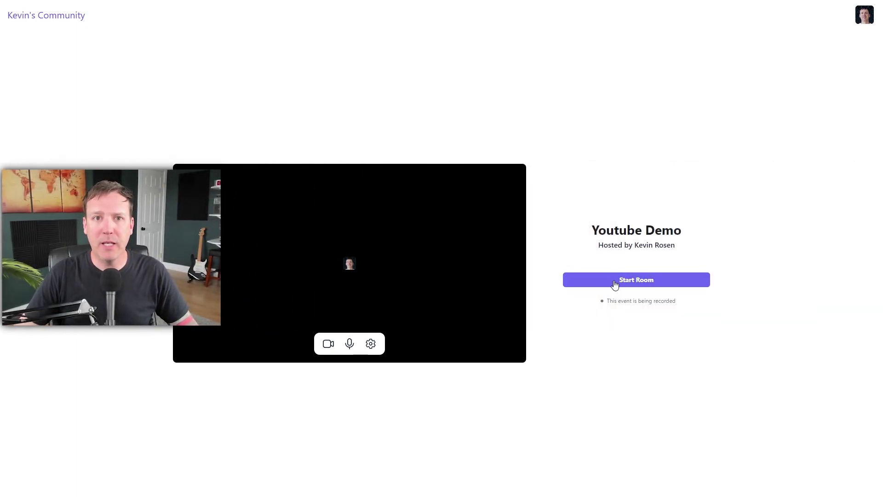
left_click(616, 284)
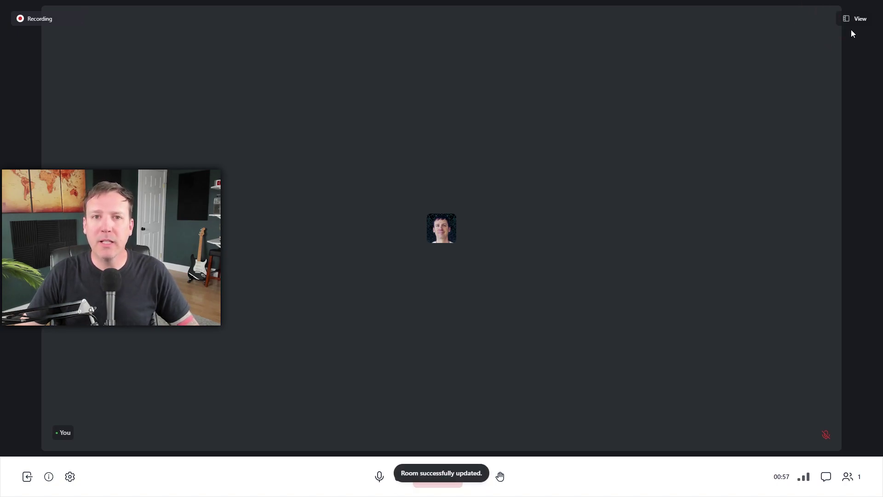
left_click(855, 24)
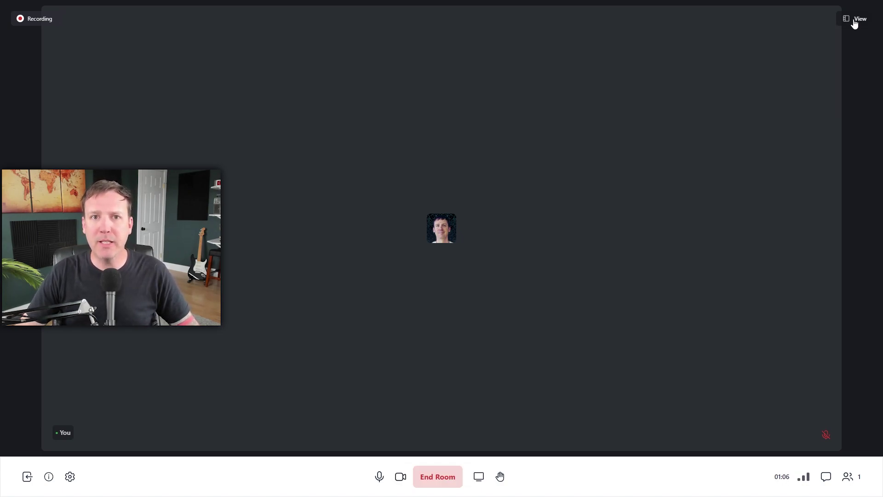
End the live room for everyone and return to the community.
left_click(438, 476)
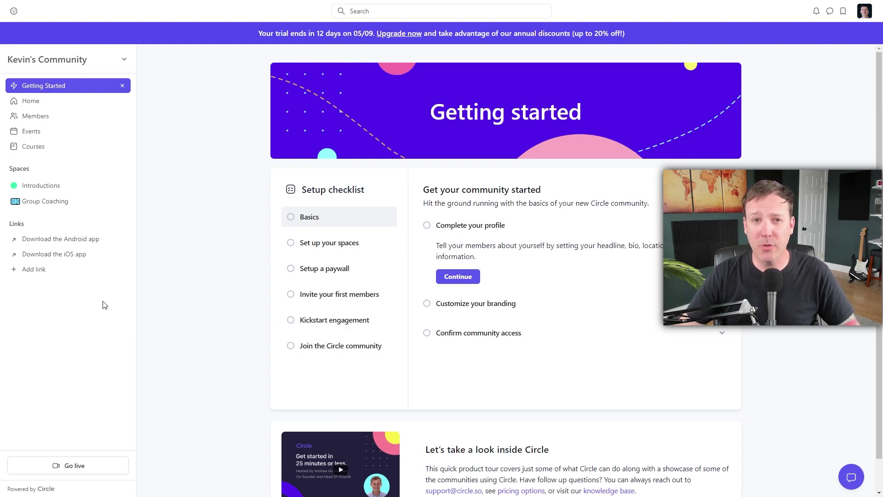
left_click(122, 170)
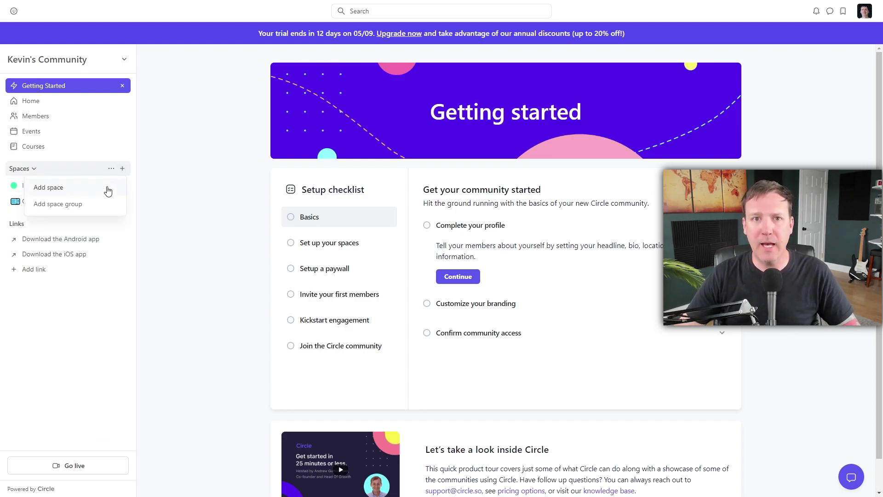
Create a space group named Courses in the sidebar.
left_click(88, 205)
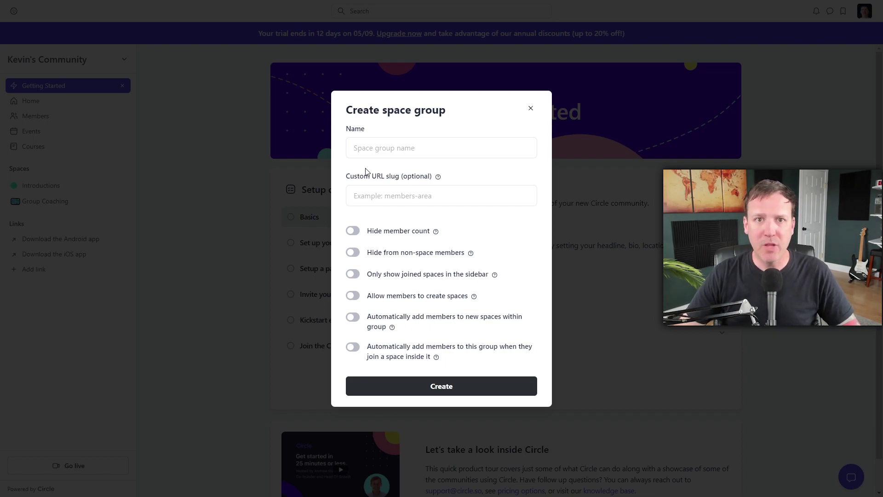
left_click(382, 147)
type("Courses")
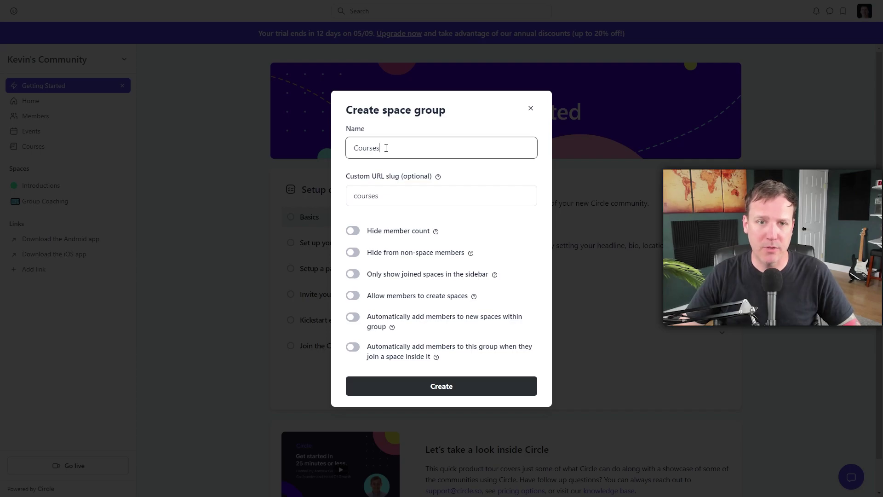
left_click(425, 382)
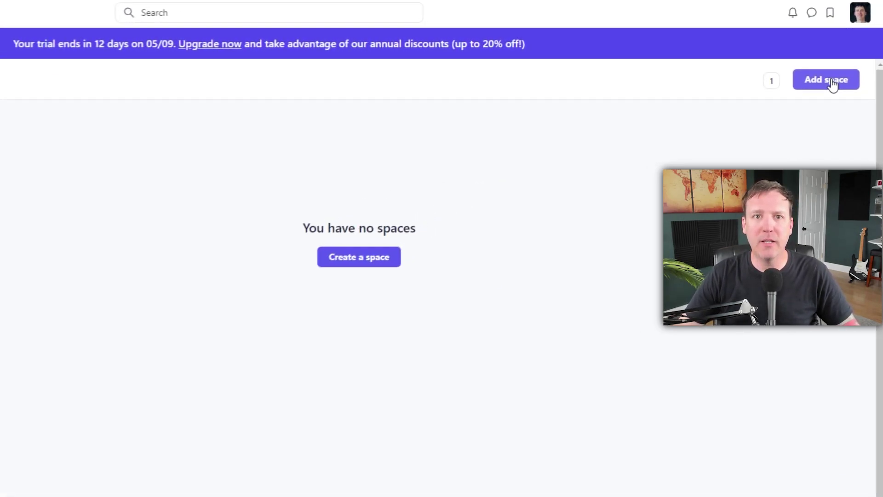
left_click(841, 59)
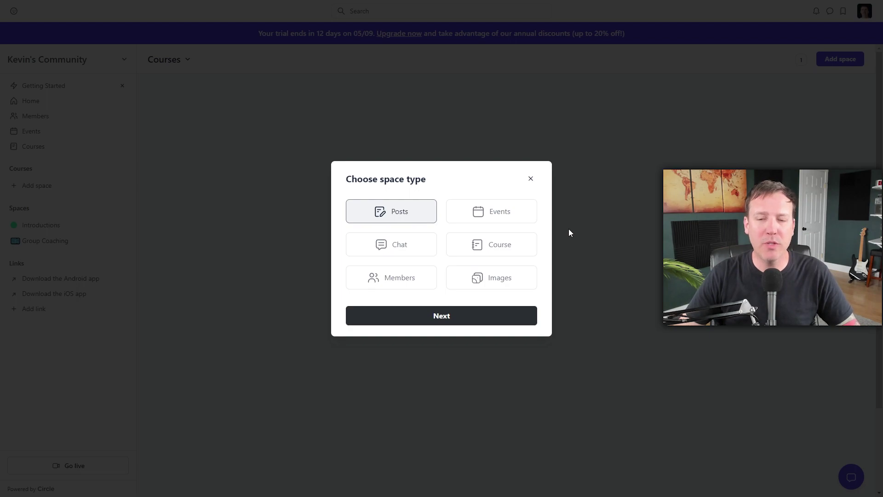
Choose Course as the new space type and keep it self-paced.
left_click(526, 248)
left_click(487, 315)
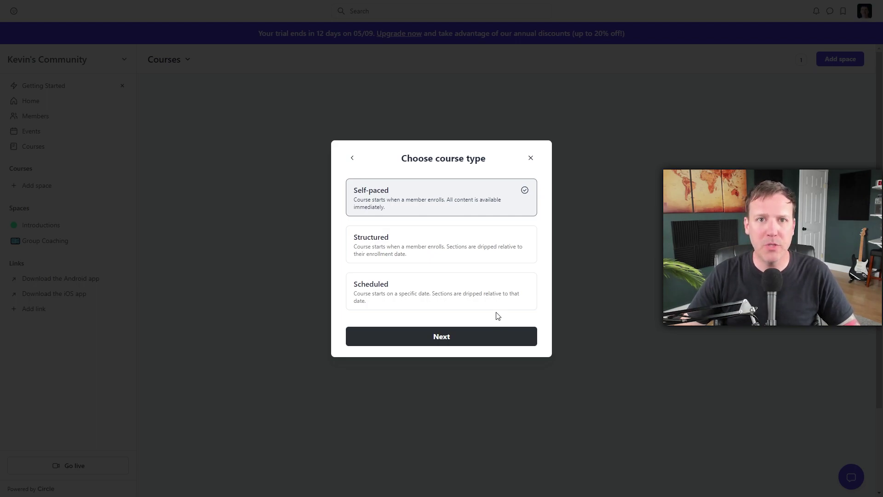
left_click(499, 346)
Name the course space Builders, give it the blue circle icon, and create it.
type("Builders")
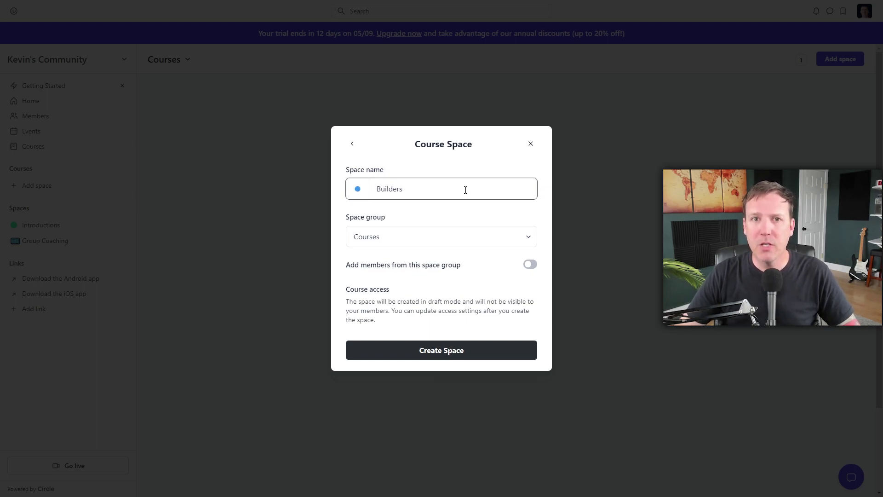
left_click(359, 189)
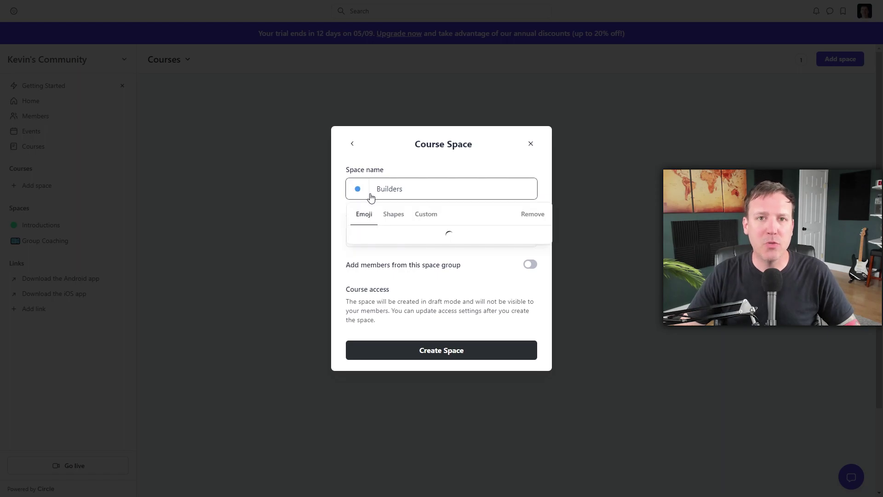
left_click(391, 214)
left_click(426, 215)
left_click(366, 215)
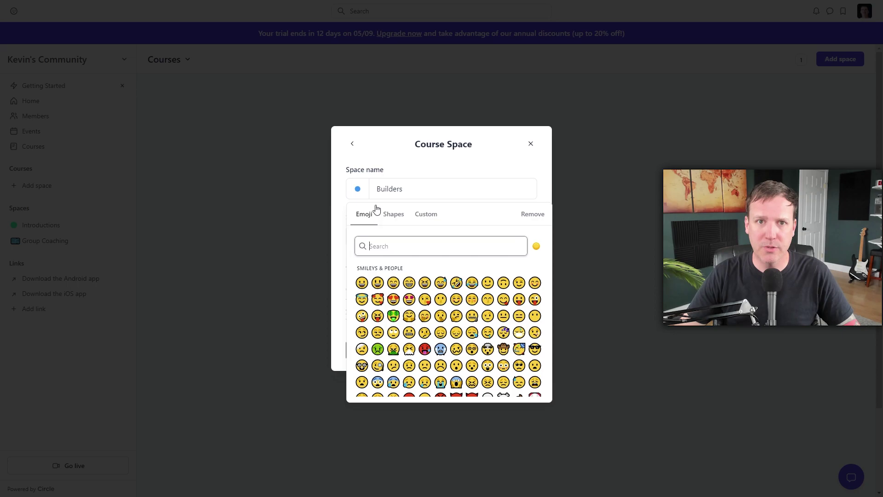
left_click(393, 214)
left_click(477, 286)
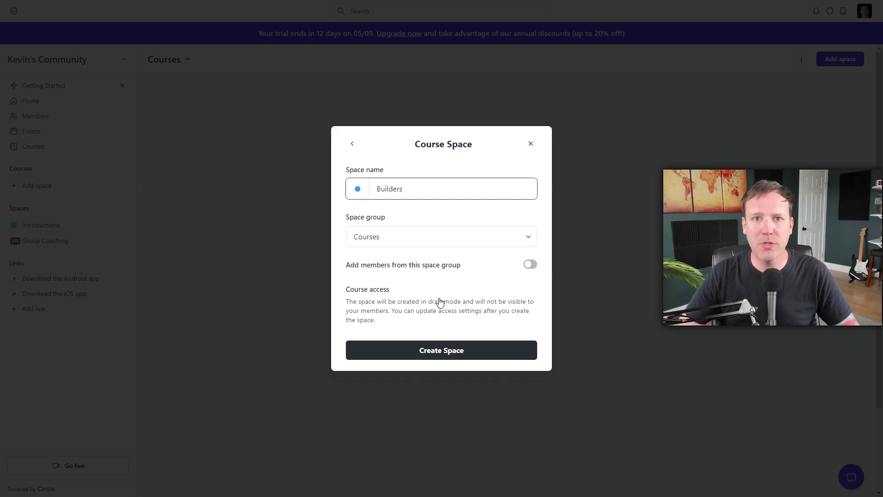
left_click(446, 348)
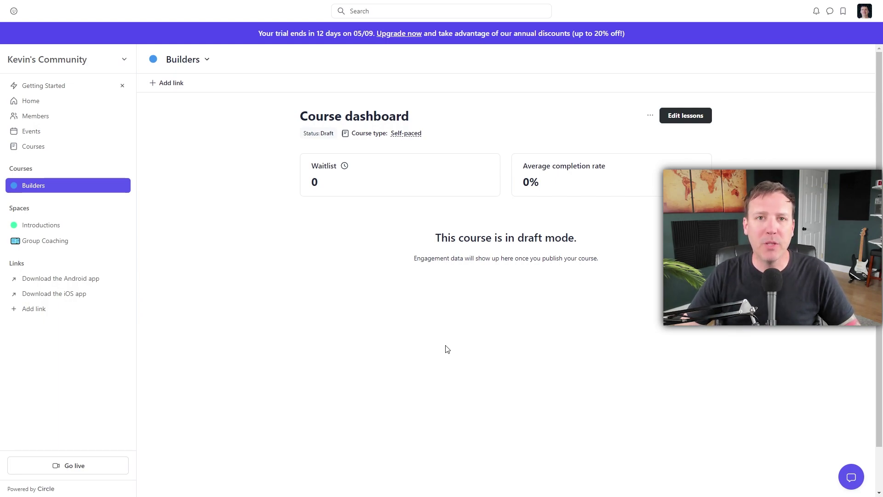
Add two course sections named Profitable Idea and Course Planning.
left_click(695, 117)
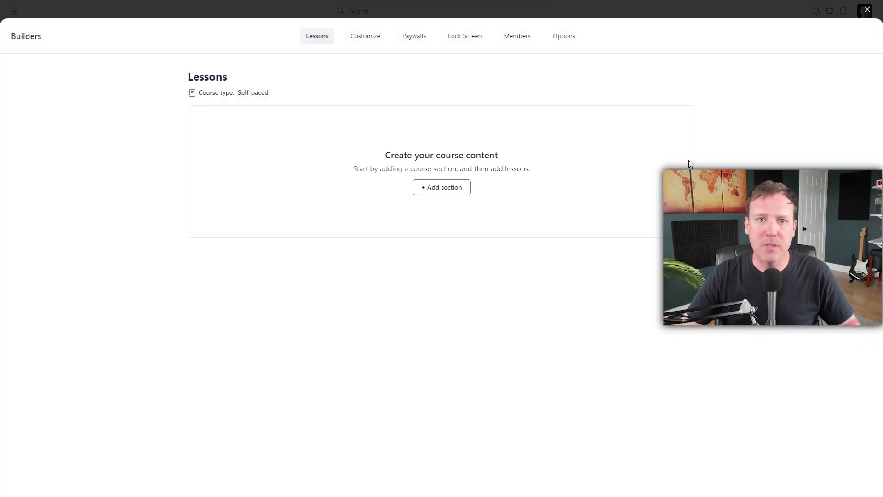
left_click(451, 187)
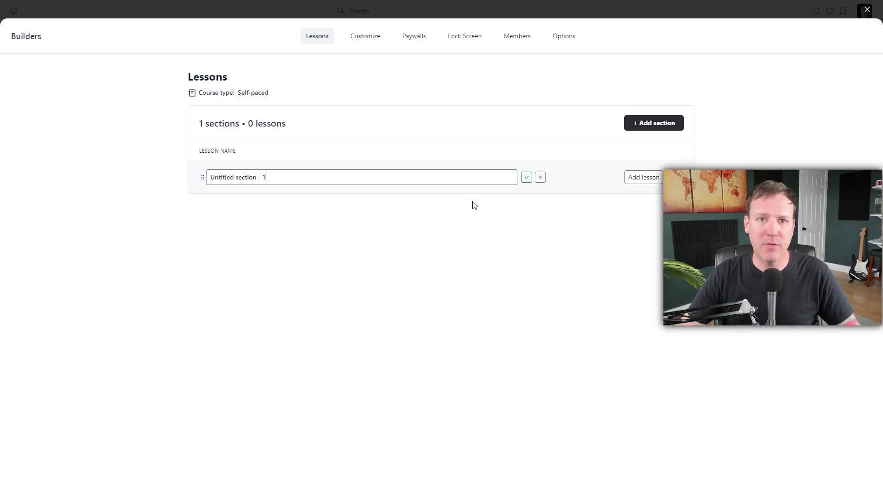
double_click(470, 178)
key("ctrl+a")
type("Profitable Idea")
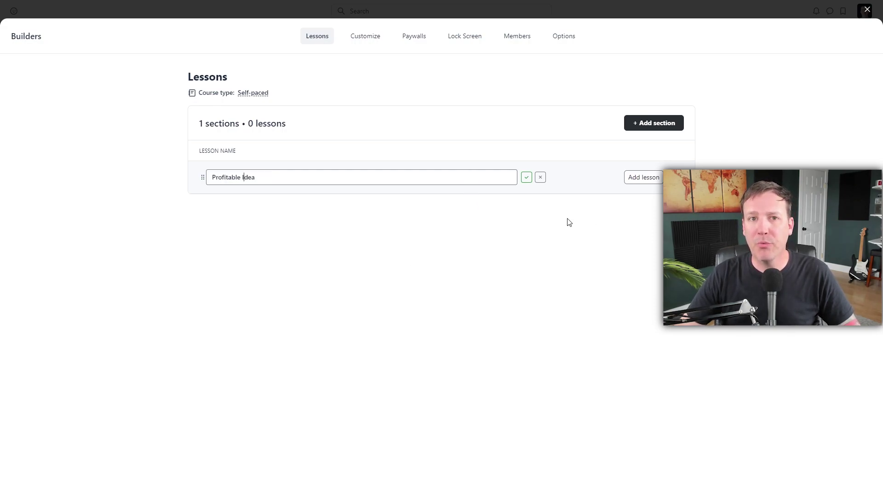
left_click(526, 177)
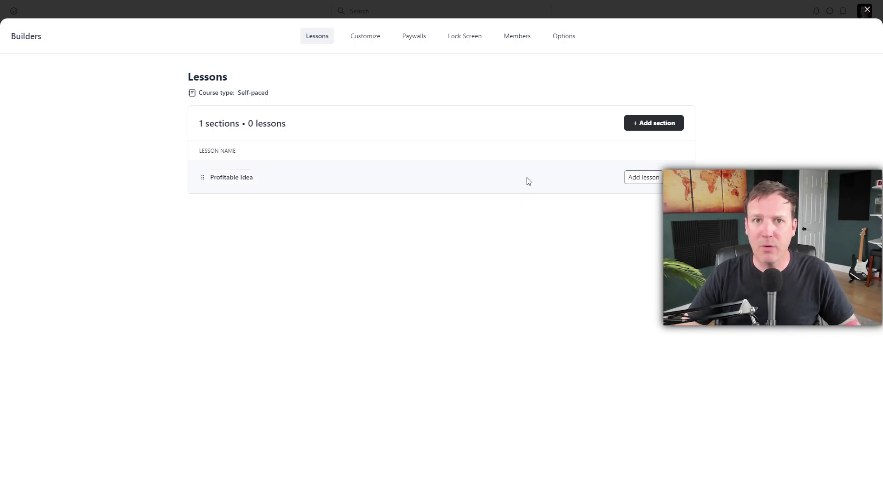
left_click(654, 123)
key("ctrl+a")
type("Course Planning")
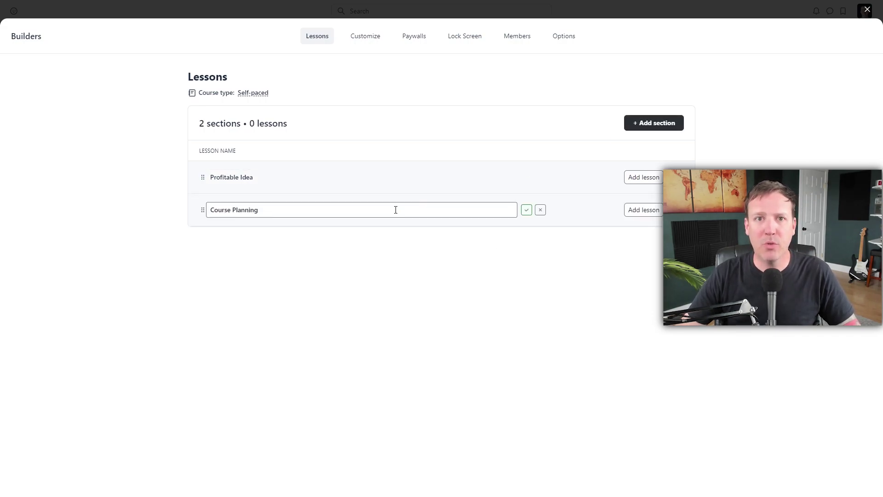
left_click(526, 209)
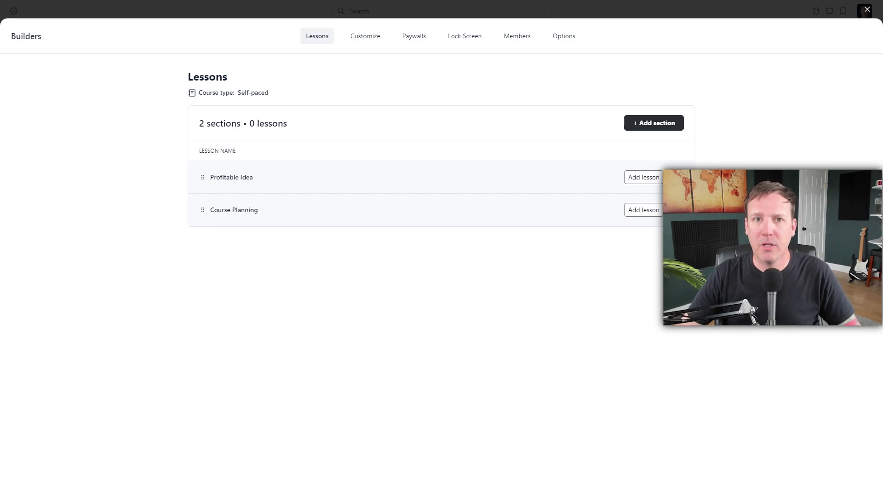
Add lessons Market Research, Idea Generation and Validation Techniques under Profitable Idea.
left_click(644, 177)
key("ctrl+a")
type("Market Research")
left_click(551, 210)
left_click(645, 177)
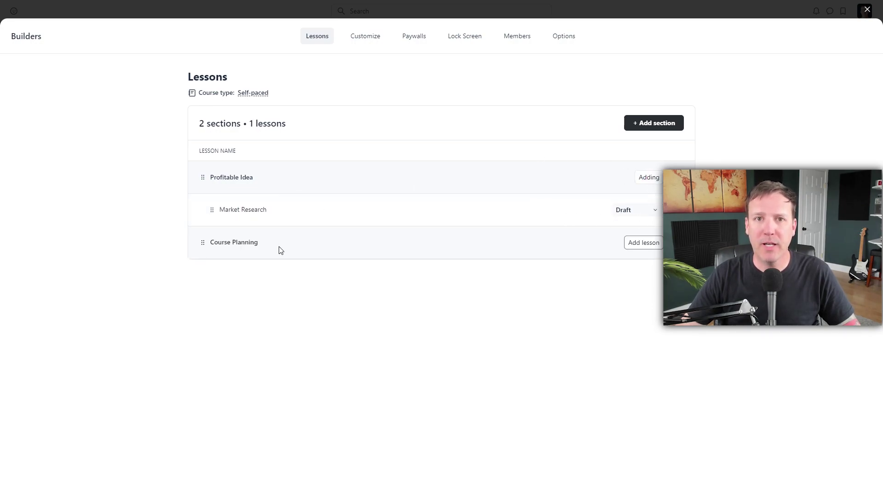
key("ctrl+a")
type("Idea Generation")
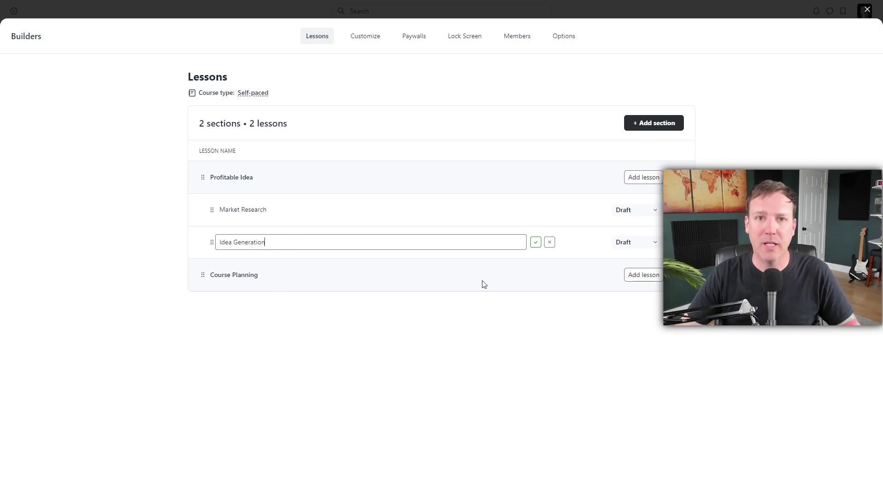
left_click(535, 242)
left_click(645, 177)
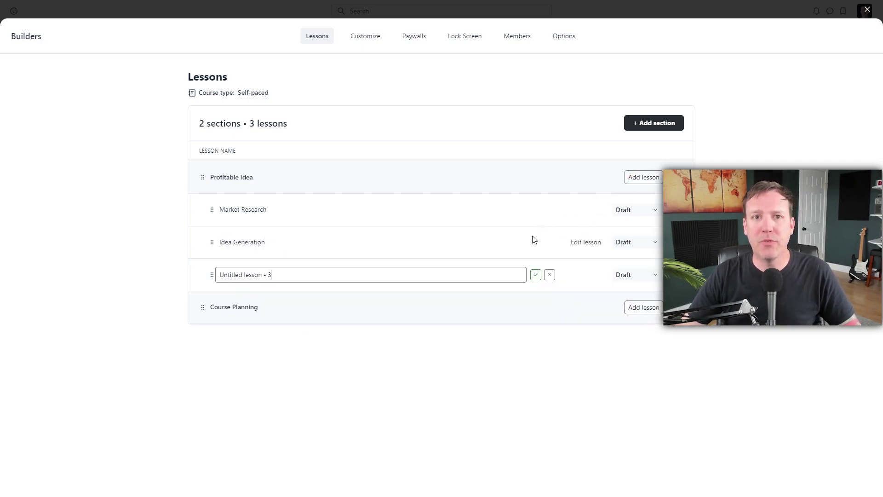
key("ctrl+a")
type("Validation Techniques")
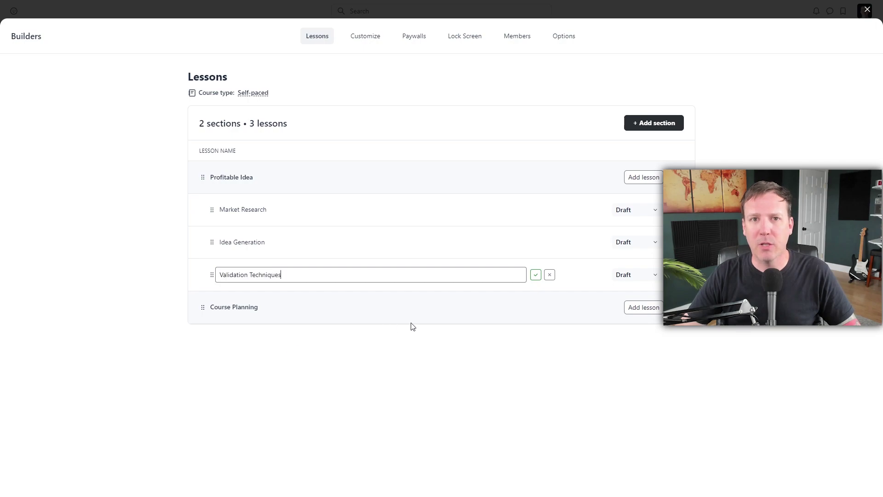
left_click(546, 275)
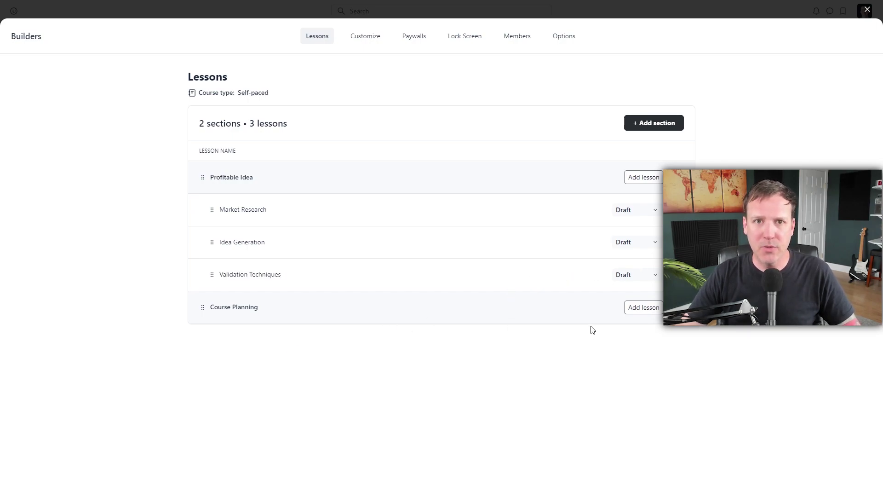
left_click(593, 212)
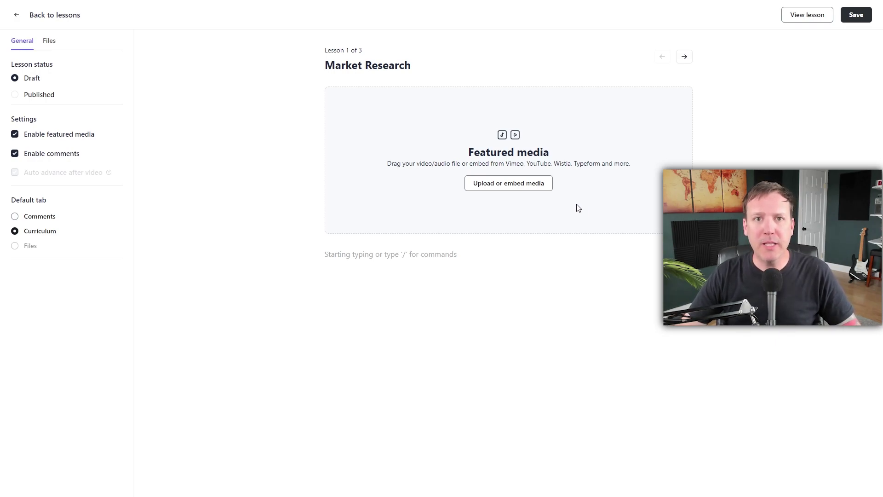
Upload a video file as the Market Research lesson's featured media, then start the body text.
left_click(540, 189)
left_click(451, 294)
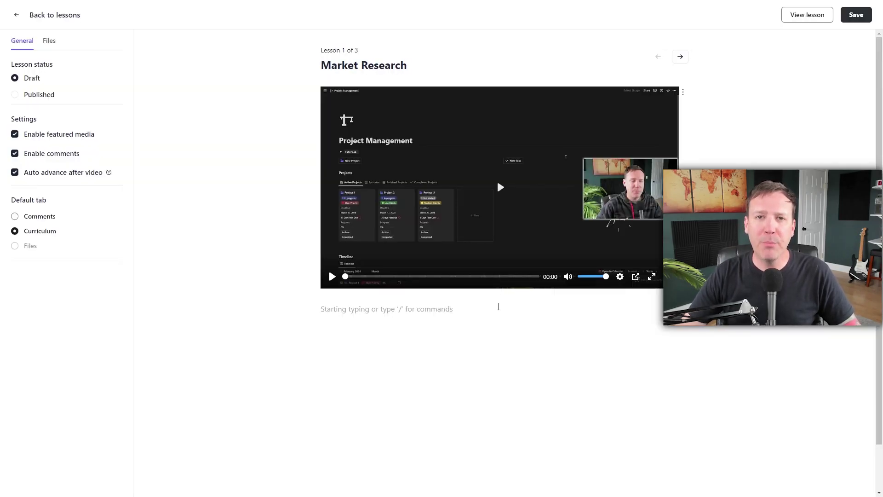
left_click(498, 308)
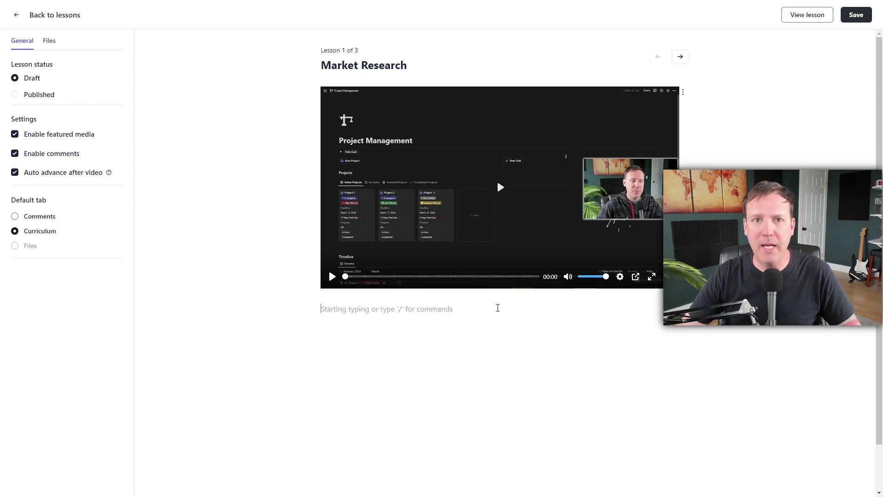
type("/")
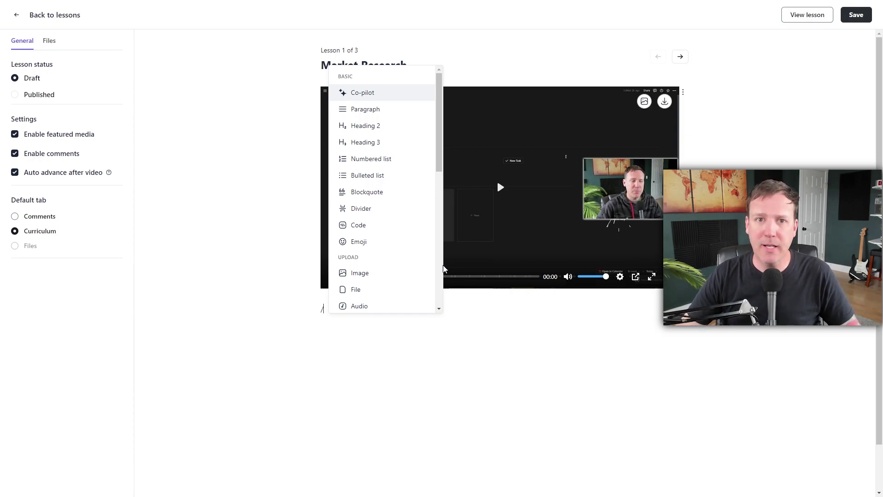
Attach My designs.pdf to the lesson body using the slash menu's File upload option.
scroll(441, 267, "down", 3)
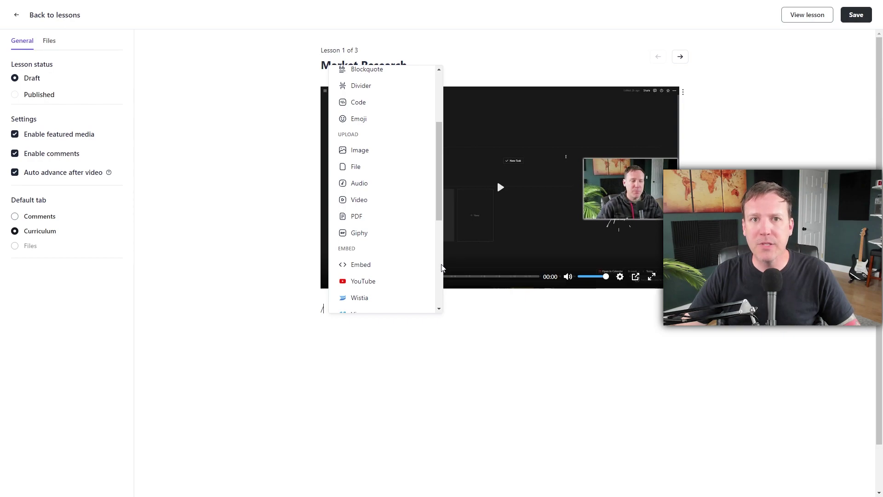
scroll(441, 268, "down", 3)
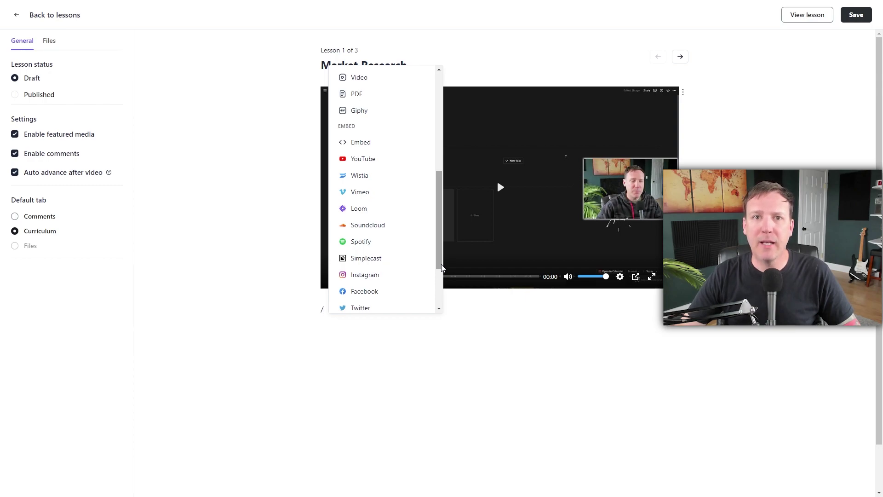
scroll(442, 268, "up", 3)
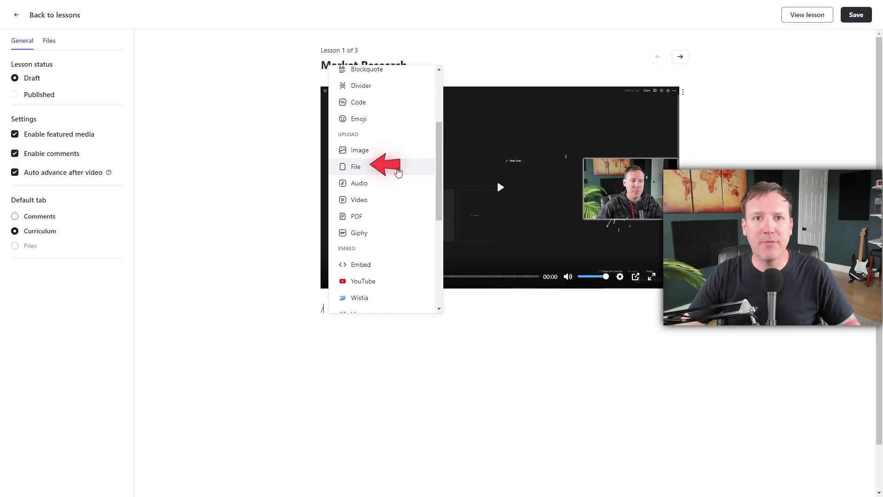
left_click(398, 170)
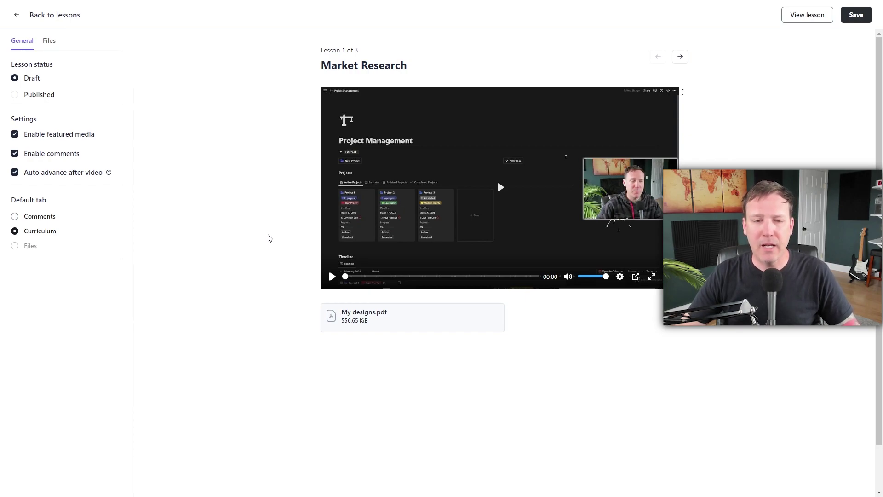
left_click(49, 41)
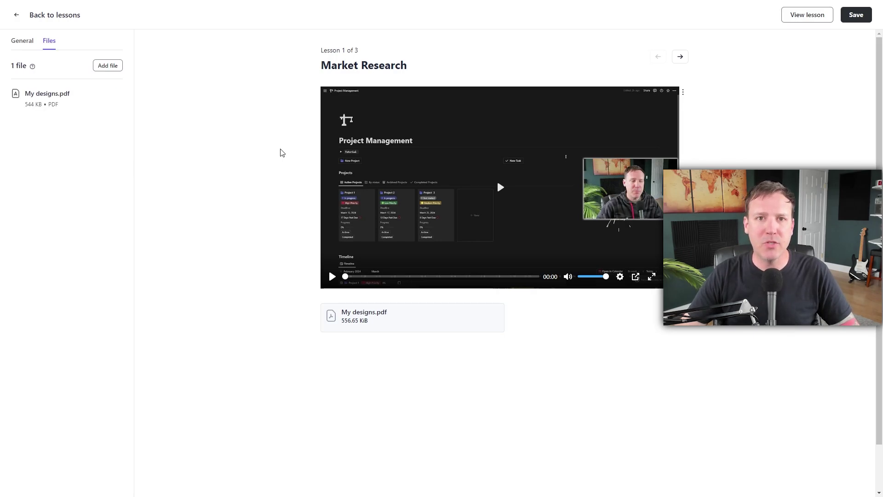
Switch the lesson sidebar back to General and save the Market Research lesson.
left_click(28, 44)
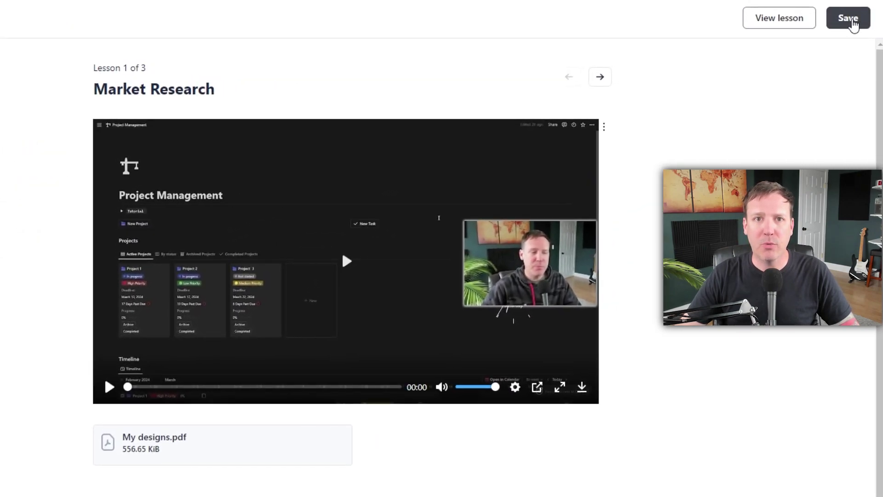
left_click(853, 23)
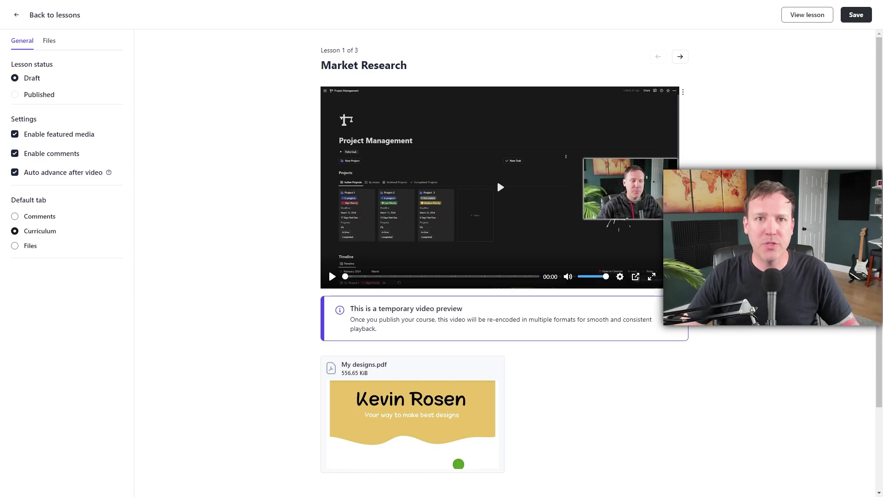
Preview Market Research as a member, checking Files, Comments and Lessons panels, then return to Builders.
left_click(808, 18)
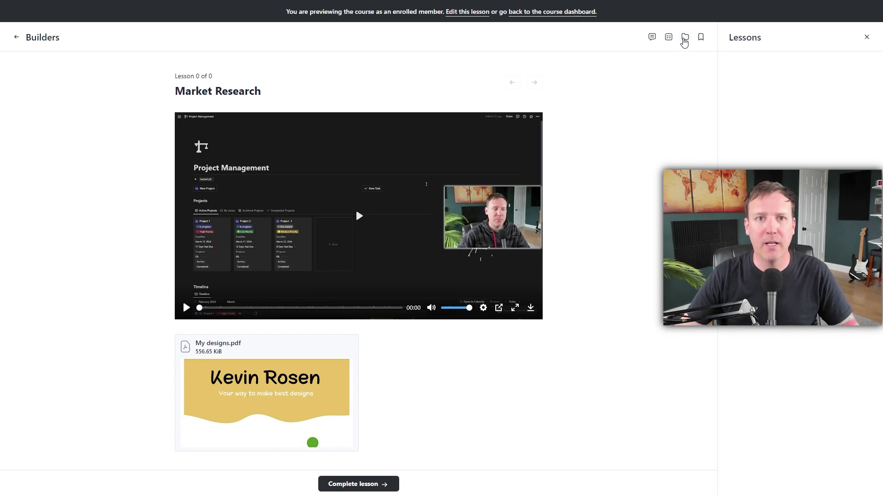
left_click(685, 36)
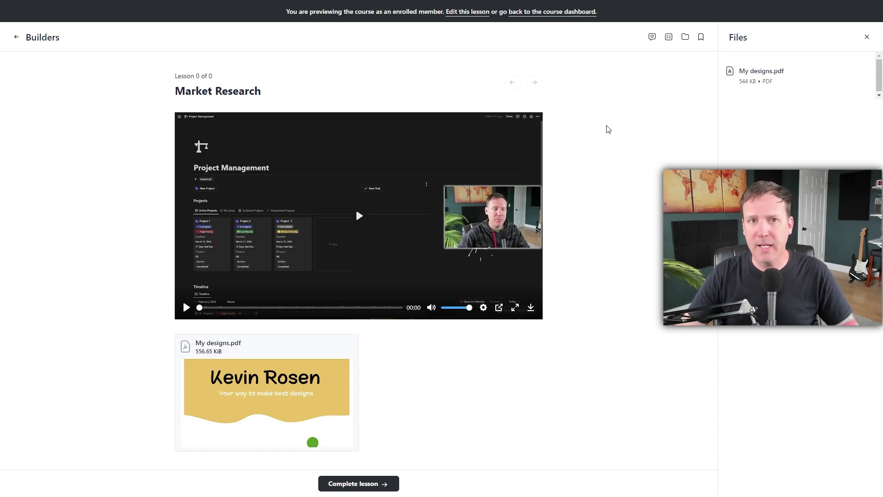
left_click(651, 37)
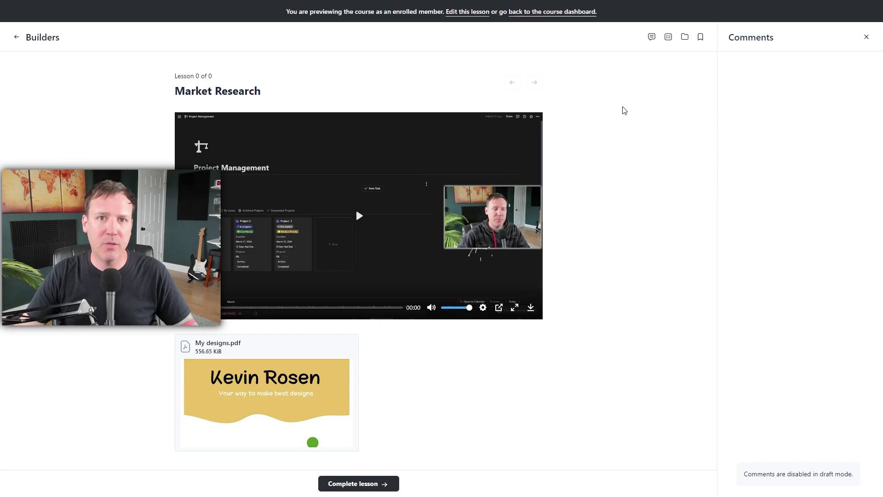
left_click(669, 39)
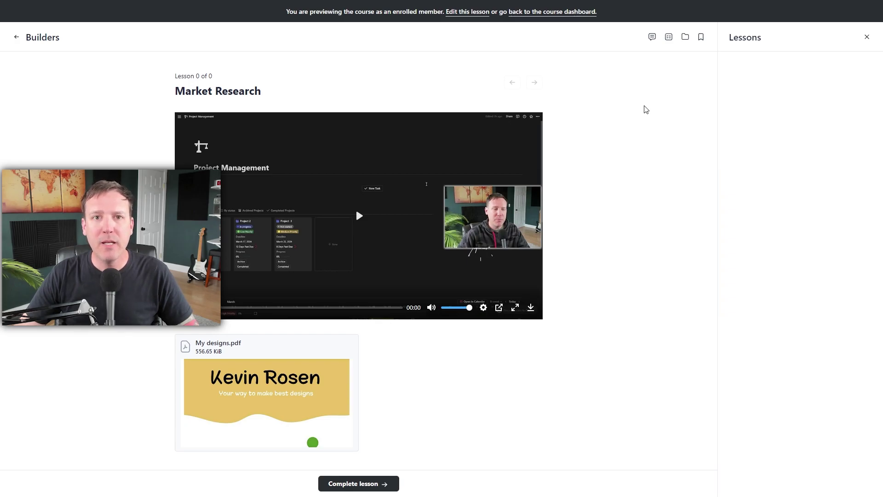
left_click(867, 37)
left_click(26, 41)
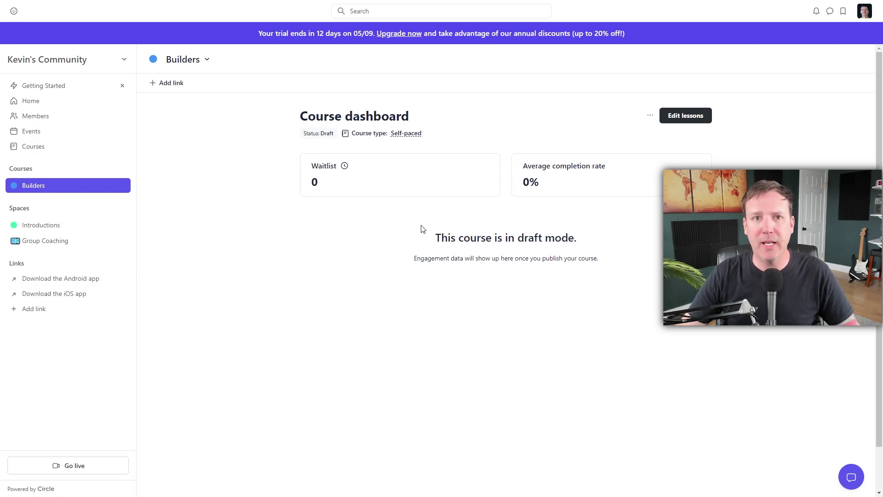
View the Builders course as a member, then go to the community's Courses list.
left_click(651, 114)
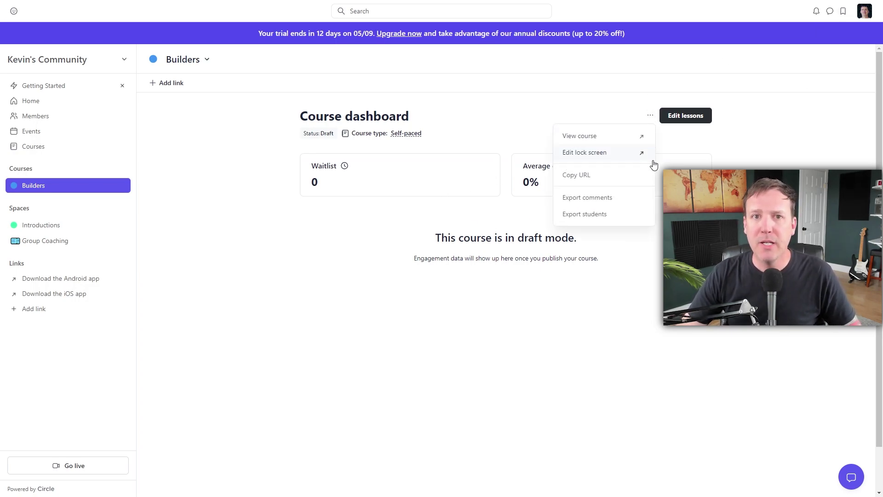
left_click(610, 141)
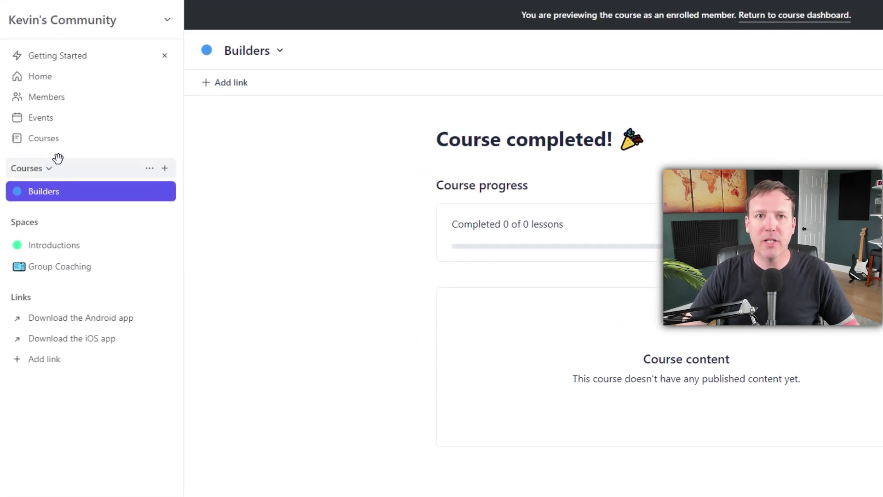
left_click(64, 142)
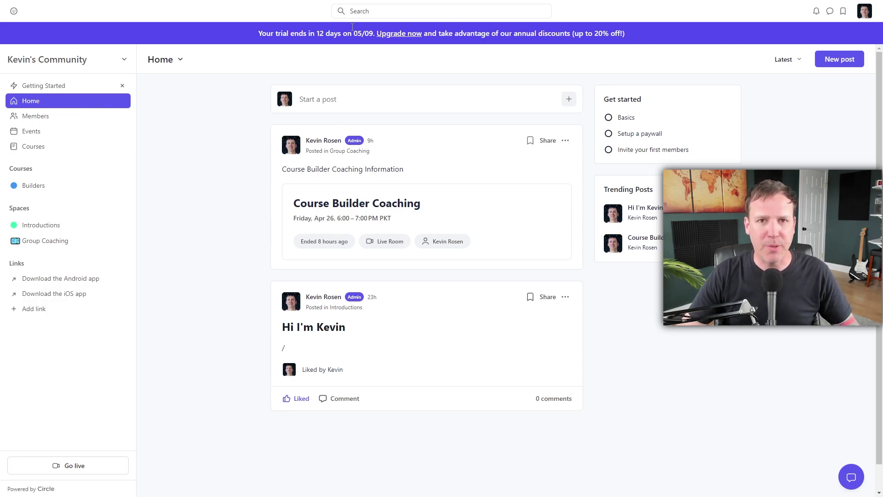
Try the community search, close it, then open member management from the admin menu.
left_click(386, 12)
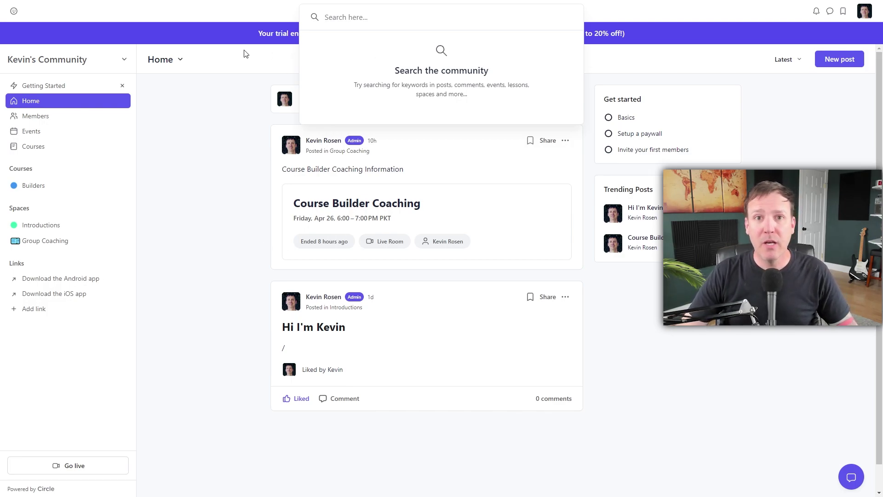
left_click(126, 63)
left_click(126, 62)
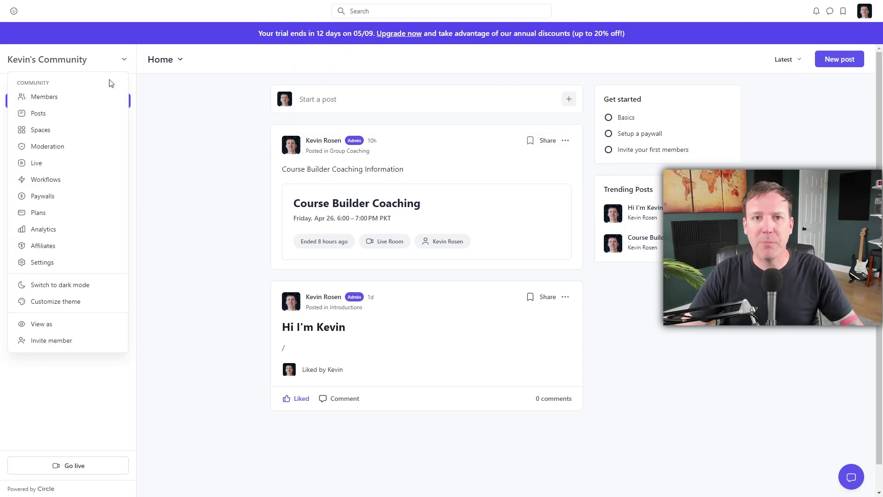
left_click(95, 98)
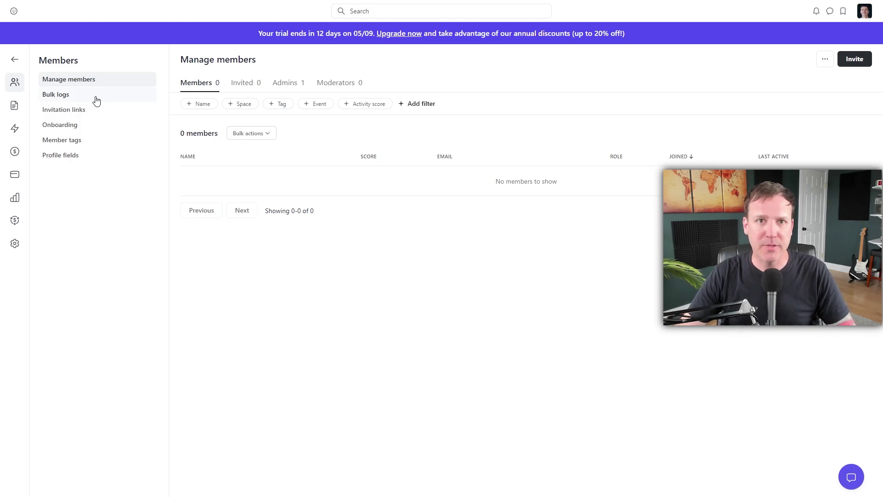
left_click(855, 60)
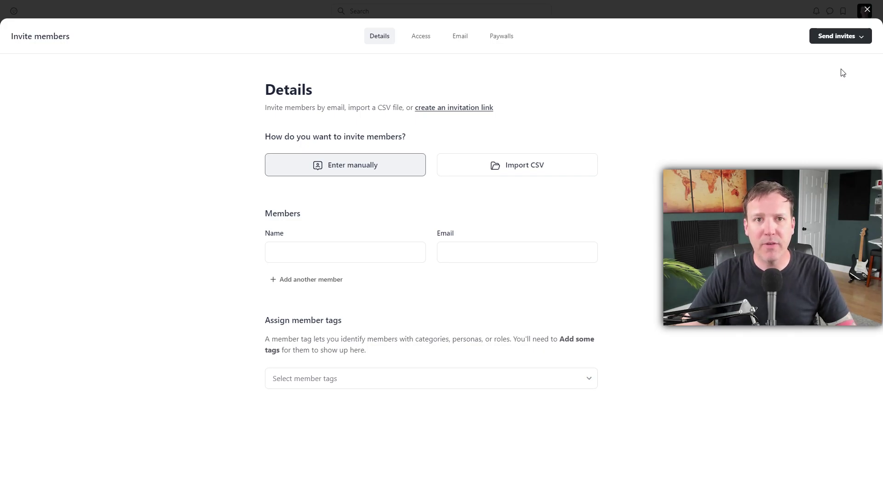
left_click(460, 36)
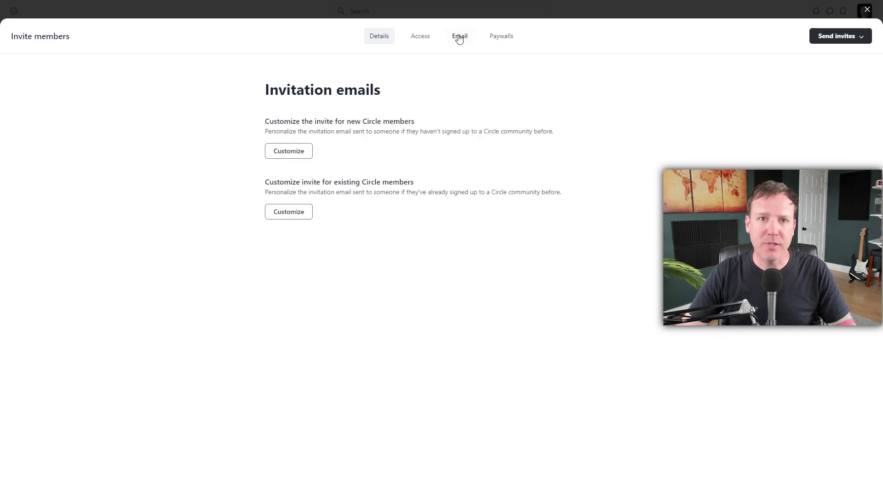
left_click(375, 36)
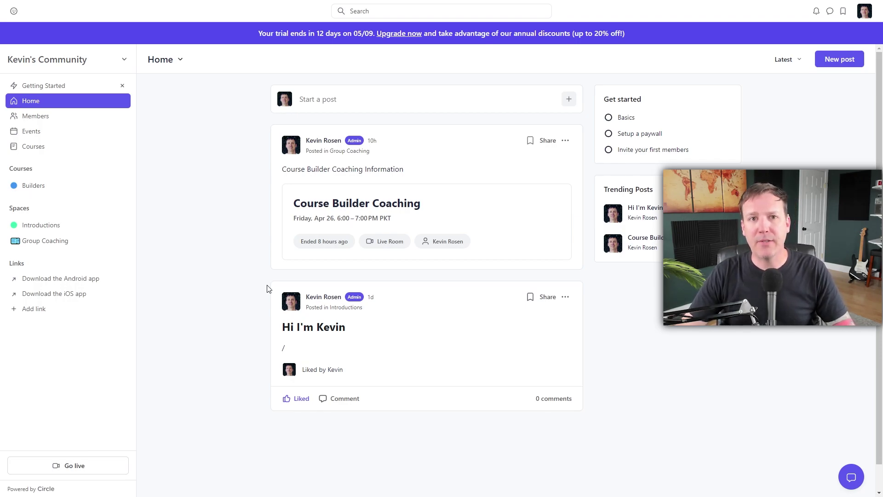
Open community Analytics from the admin menu and view the Posts & comments report.
left_click(125, 62)
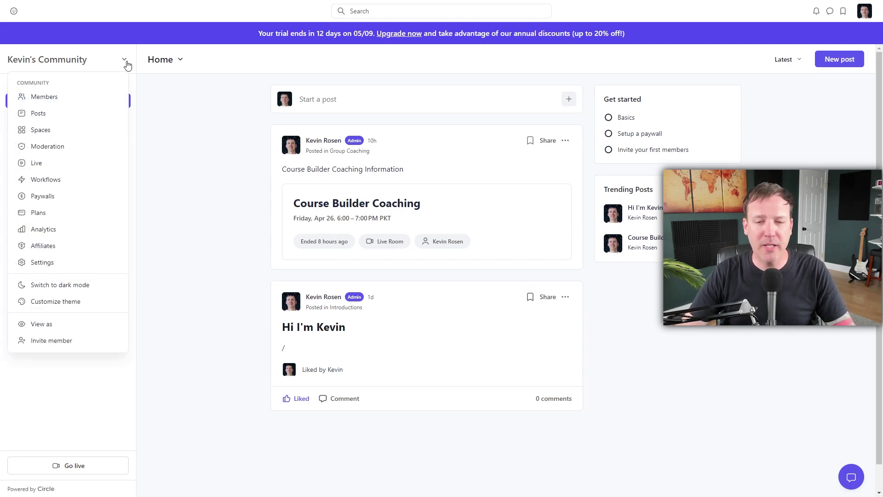
left_click(75, 233)
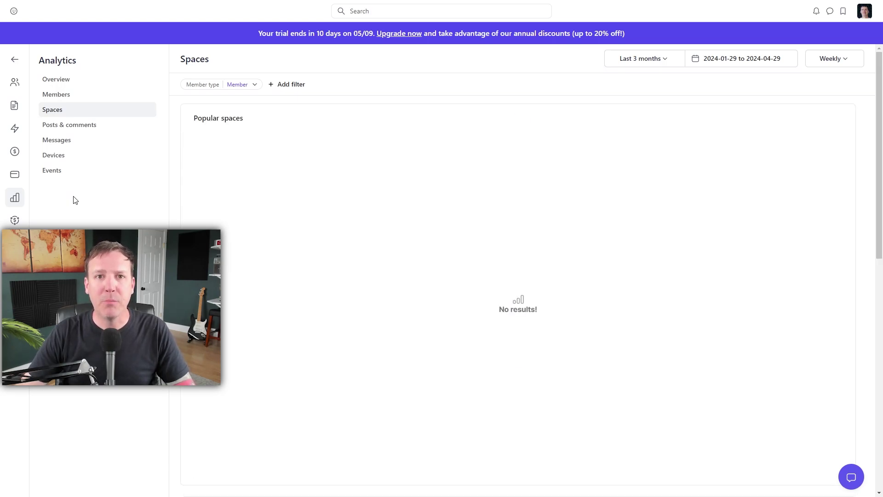
left_click(61, 124)
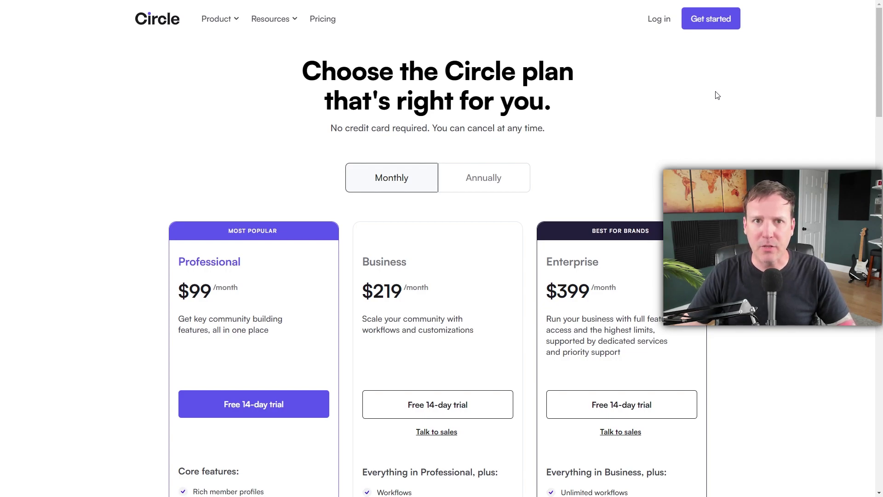
scroll(717, 95, "down", 3)
Scroll through the pricing page comparing Professional, Business and Enterprise monthly plans.
scroll(717, 95, "down", 13)
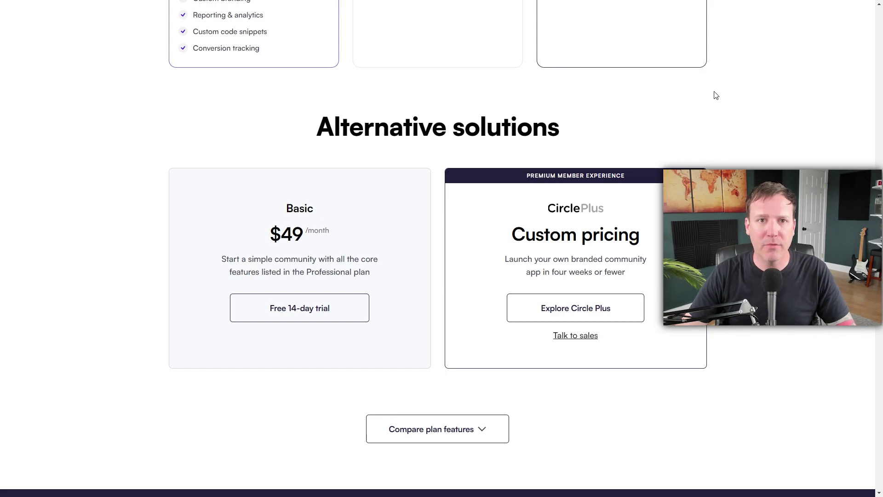
scroll(715, 96, "up", 12)
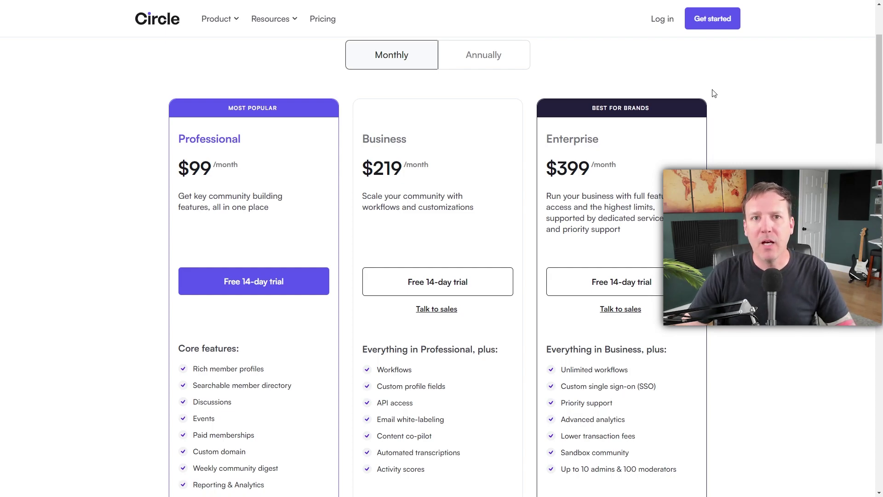
scroll(713, 93, "down", 5)
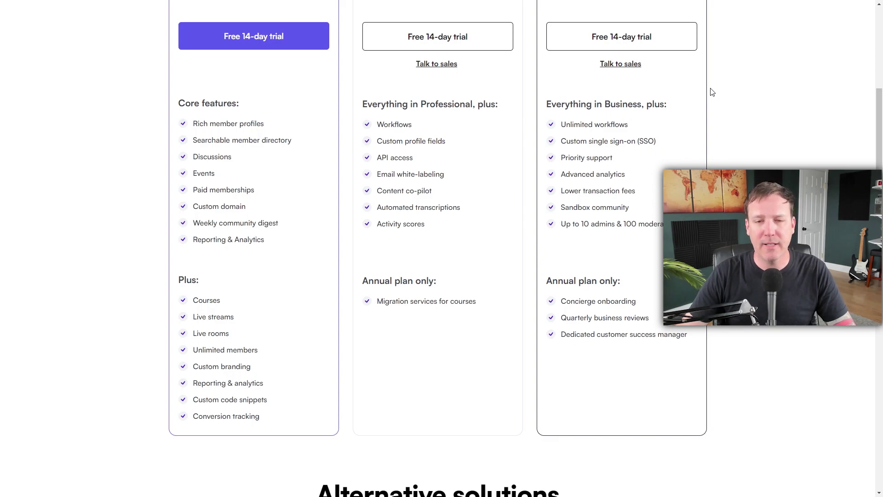
scroll(713, 92, "up", 5)
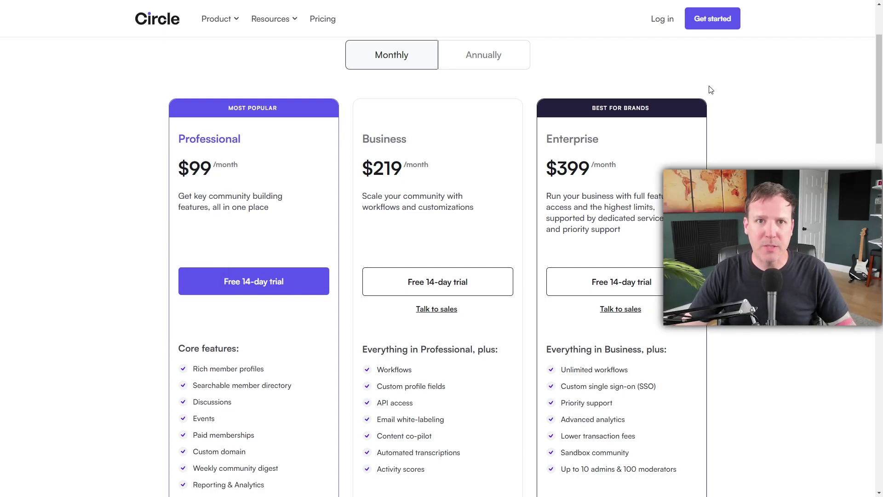
scroll(713, 92, "down", 10)
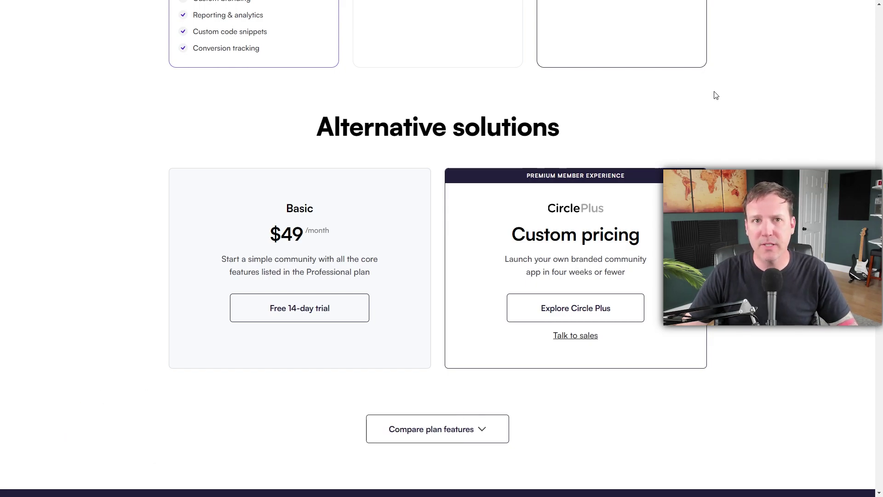
scroll(716, 96, "up", 12)
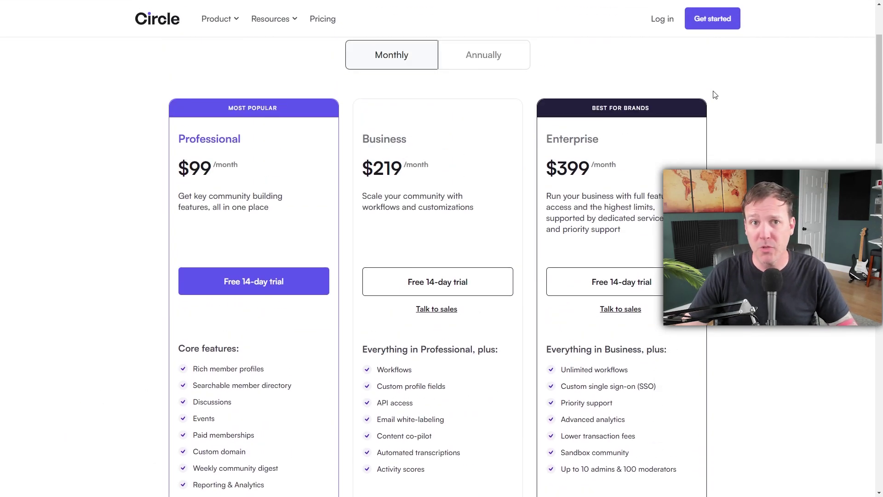